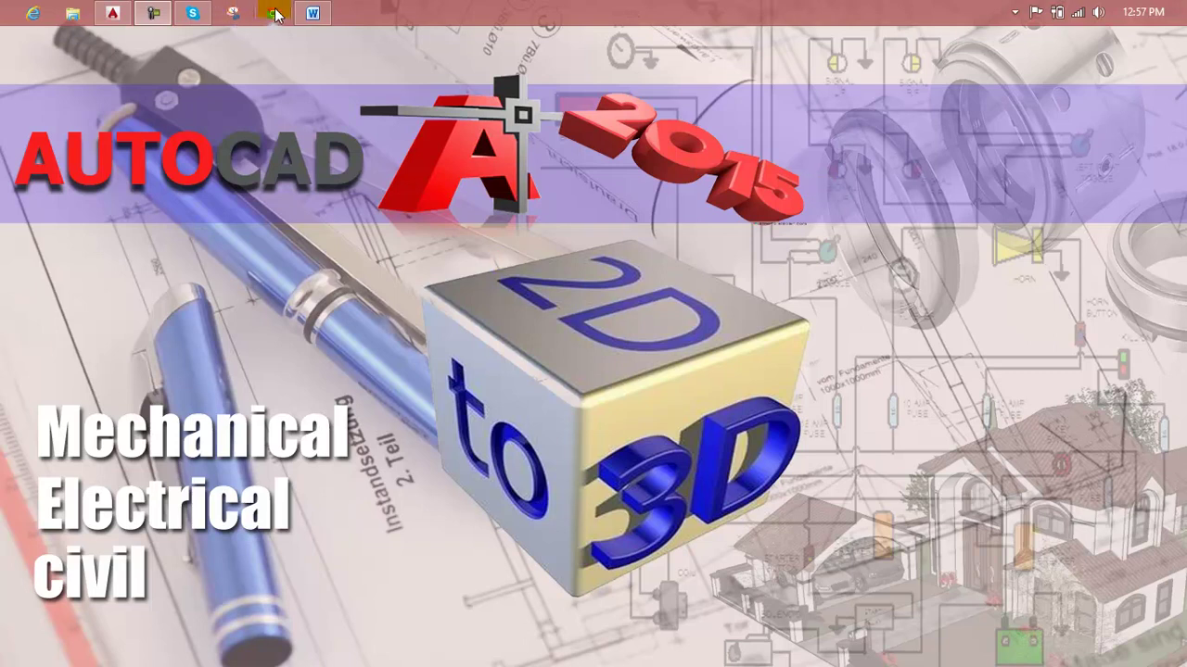
# Check the Lesson 99 notes, then return to Drawing3 and list the DWFx, DWF and PDF export formats.
pyautogui.click(311, 12)
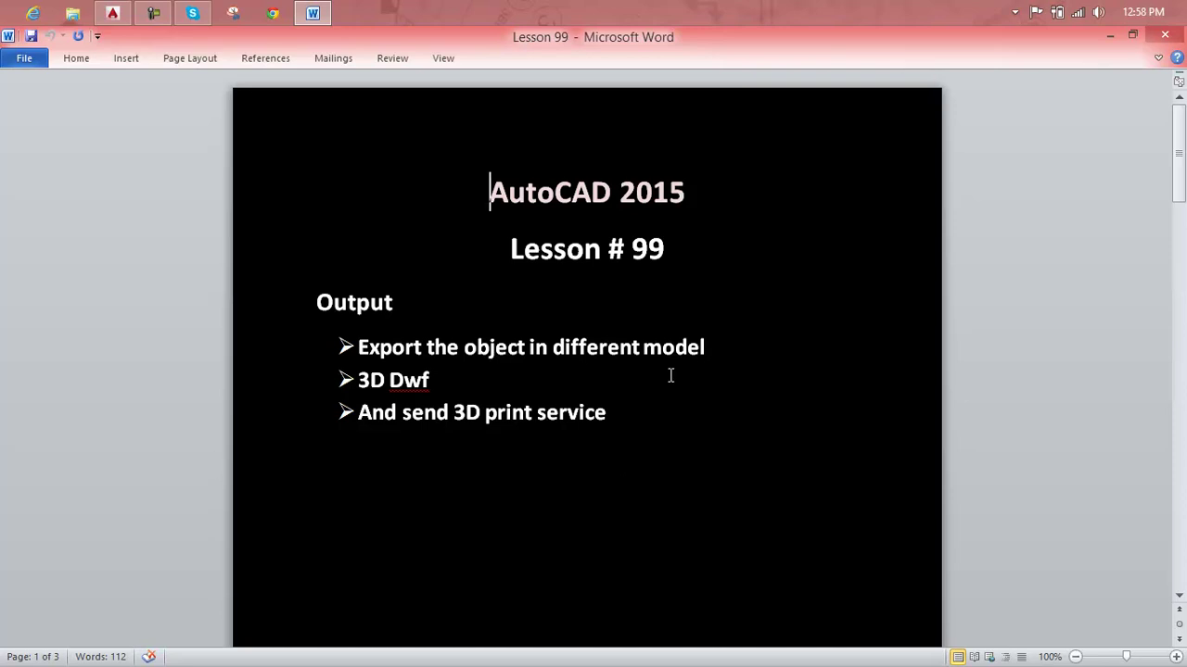
pyautogui.click(1107, 38)
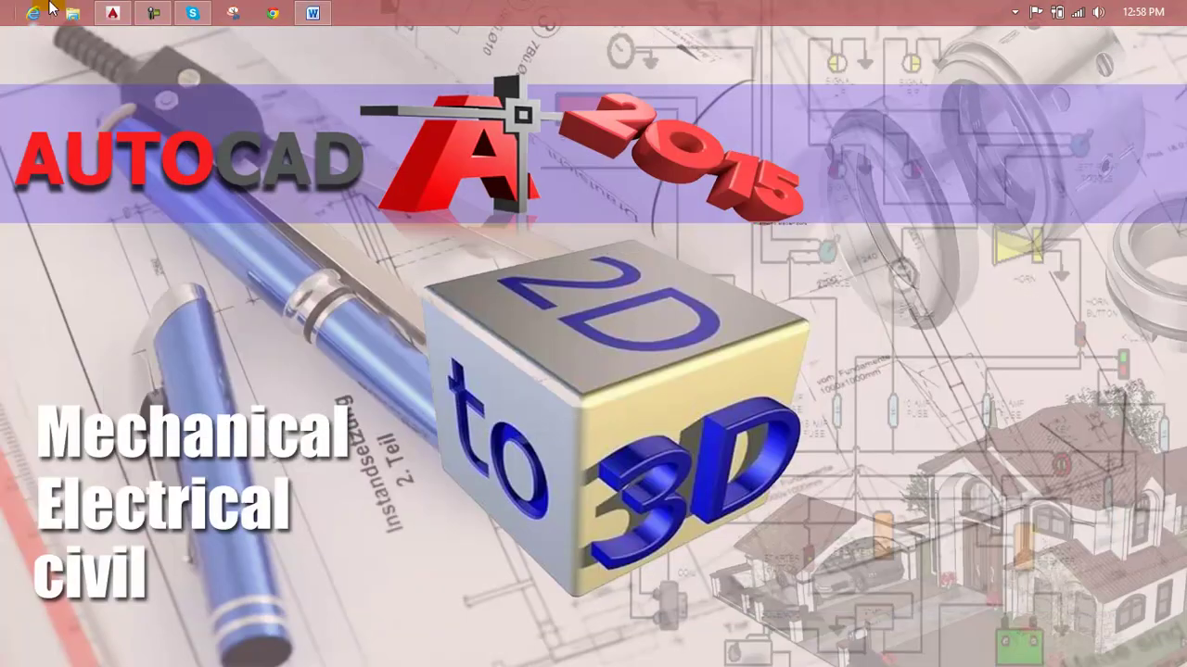
pyautogui.click(113, 12)
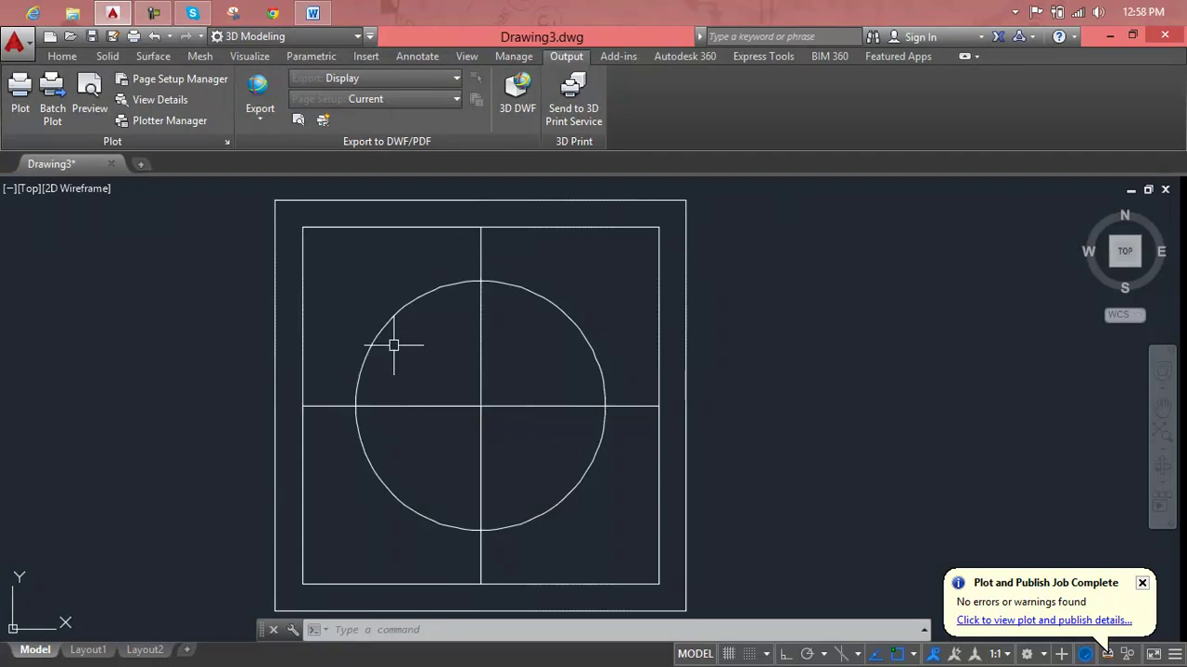
pyautogui.click(256, 121)
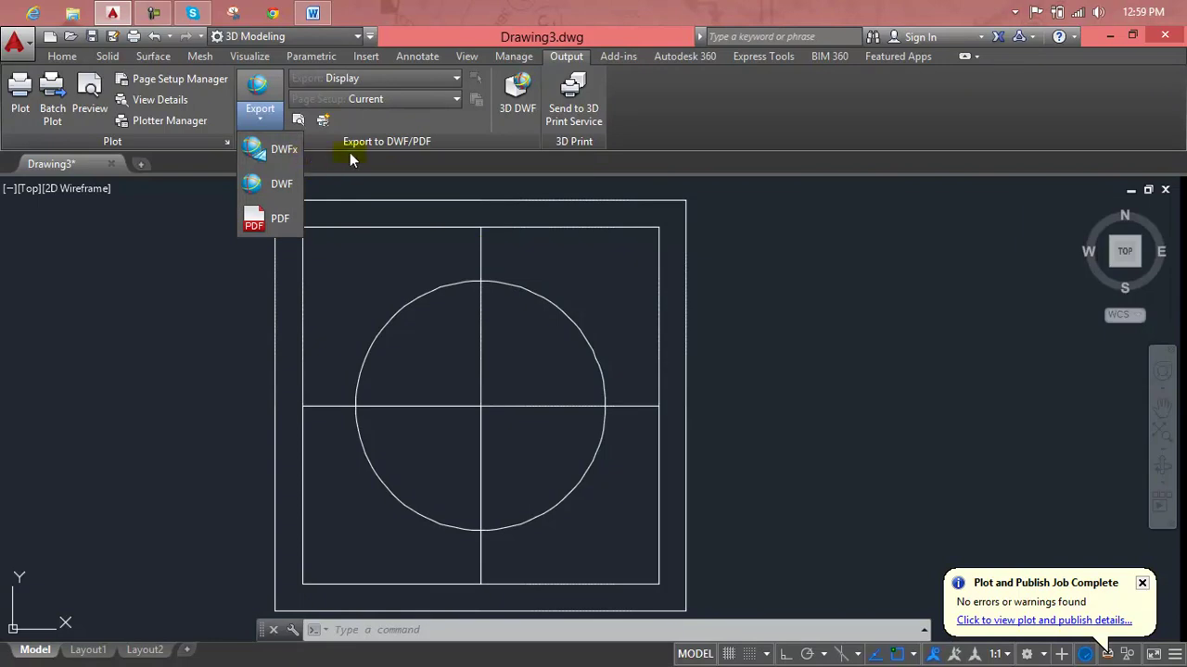
pyautogui.click(374, 134)
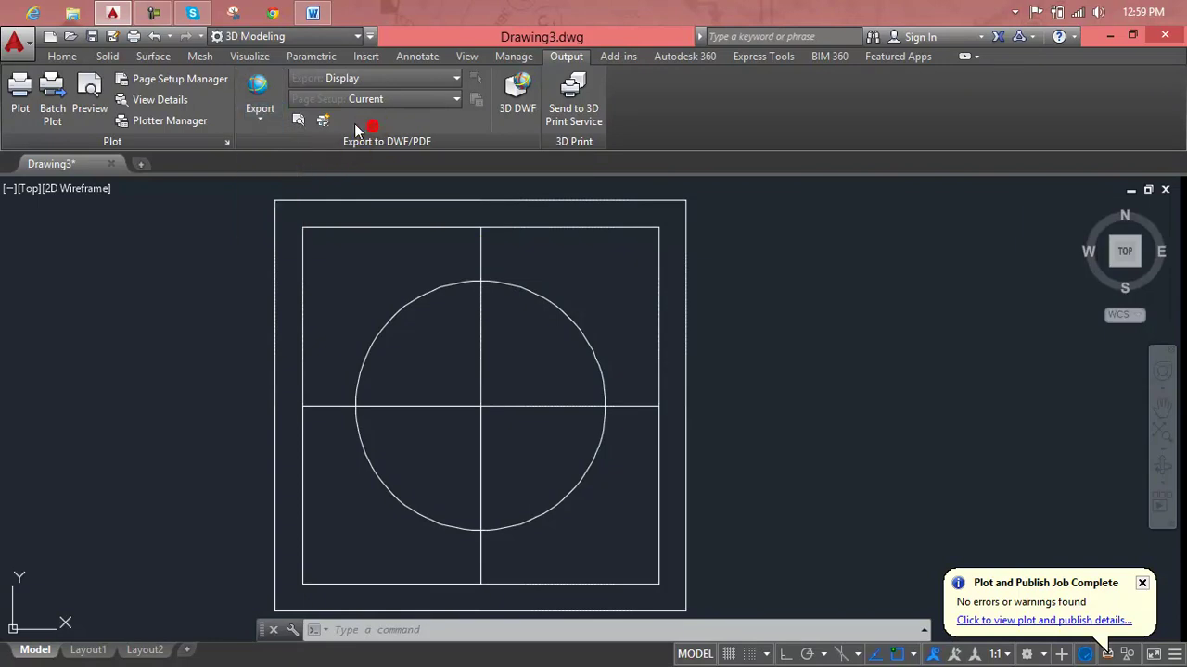
pyautogui.click(297, 122)
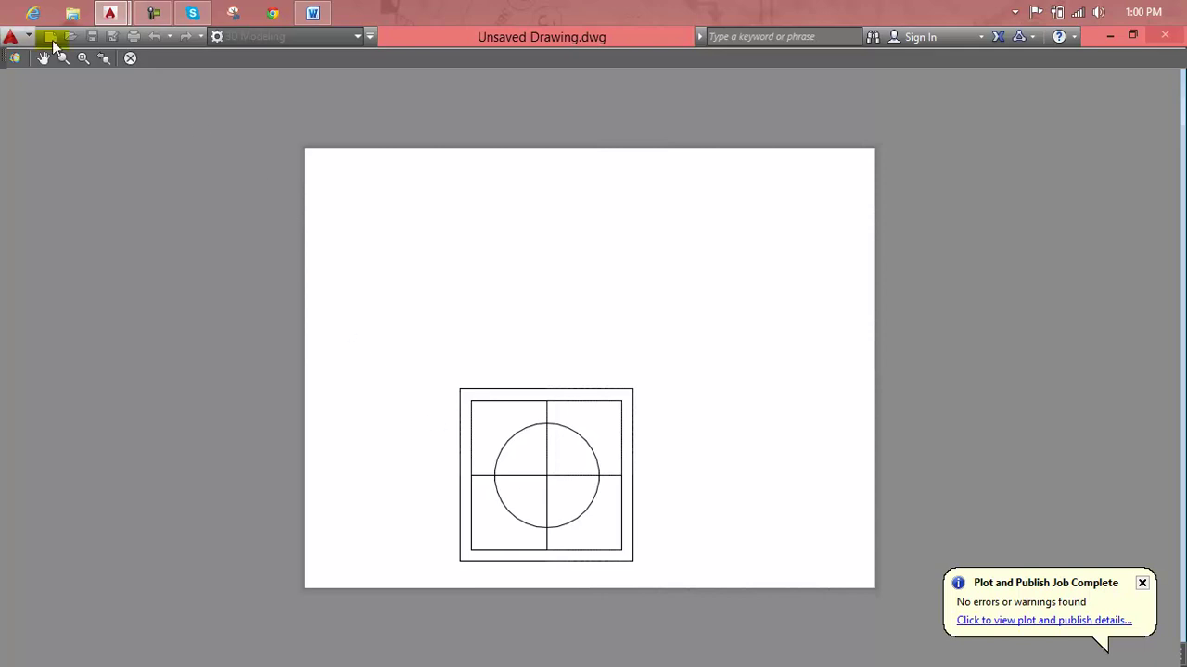
pyautogui.click(131, 59)
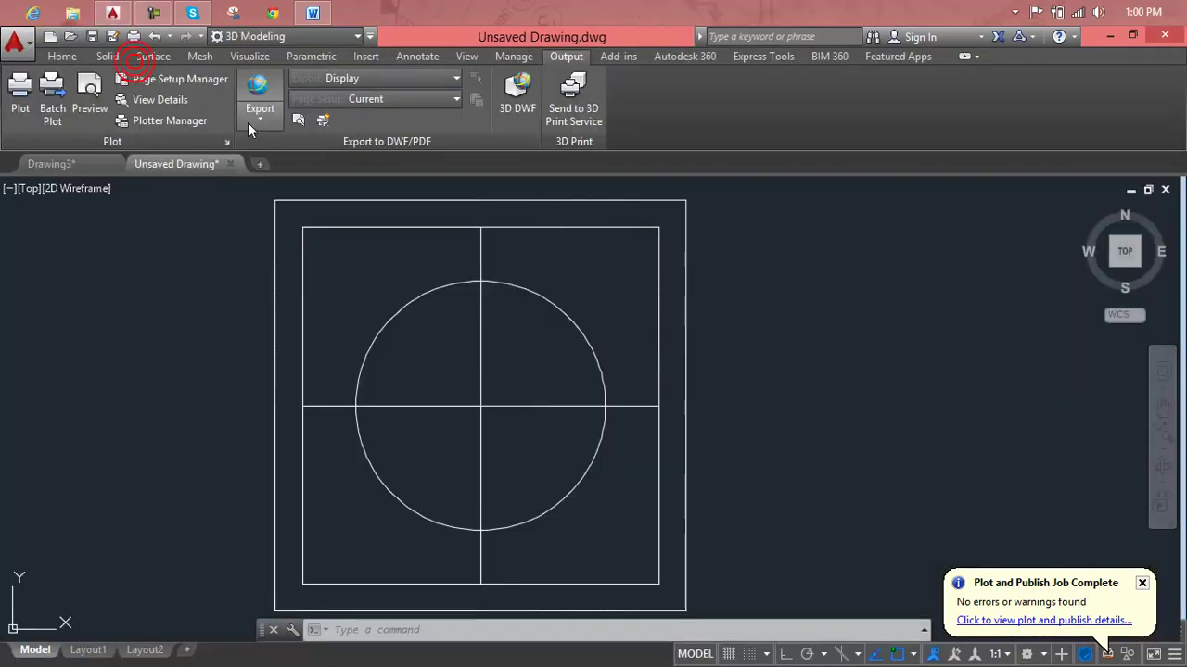
pyautogui.scroll(-2, 386, 162)
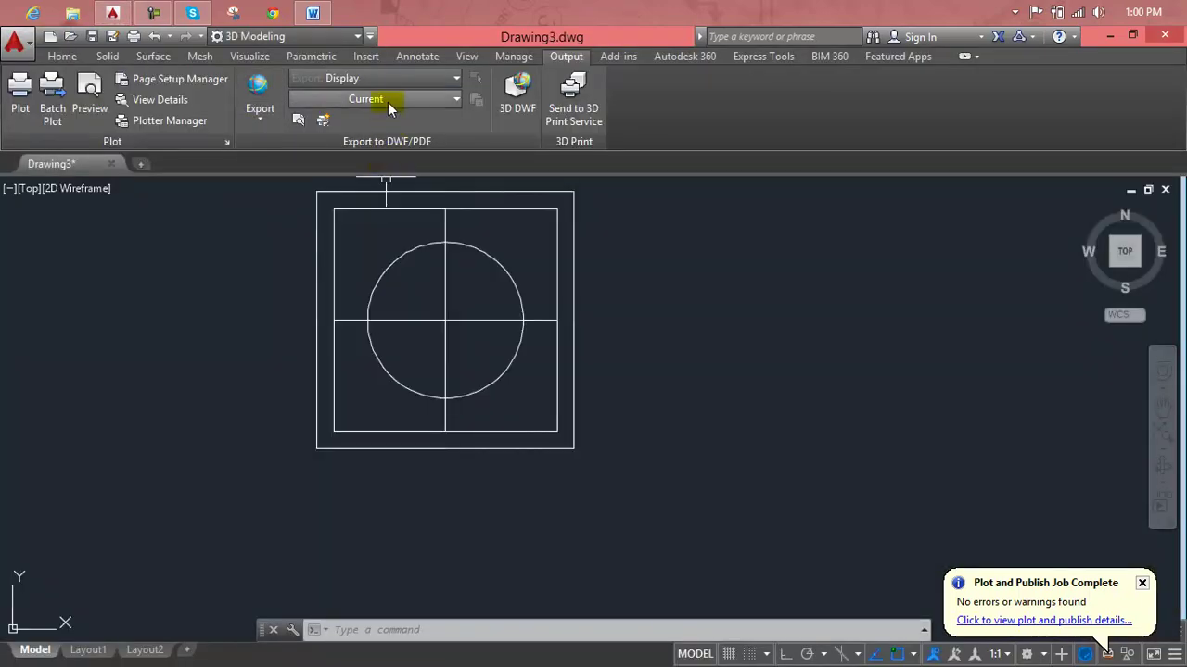
# Set the export area to a Window picked around the square and circle, then close the preview.
pyautogui.moveTo(402, 191); pyautogui.dragTo(389, 252, button='middle')
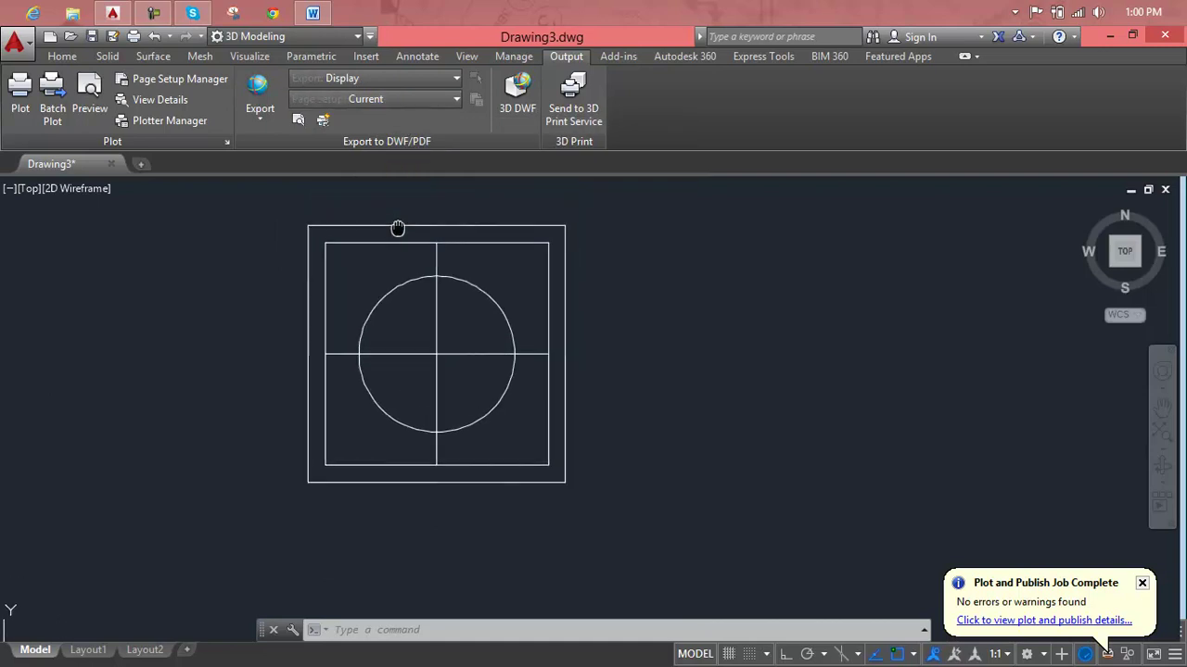
pyautogui.click(425, 101)
pyautogui.click(426, 101)
pyautogui.click(422, 80)
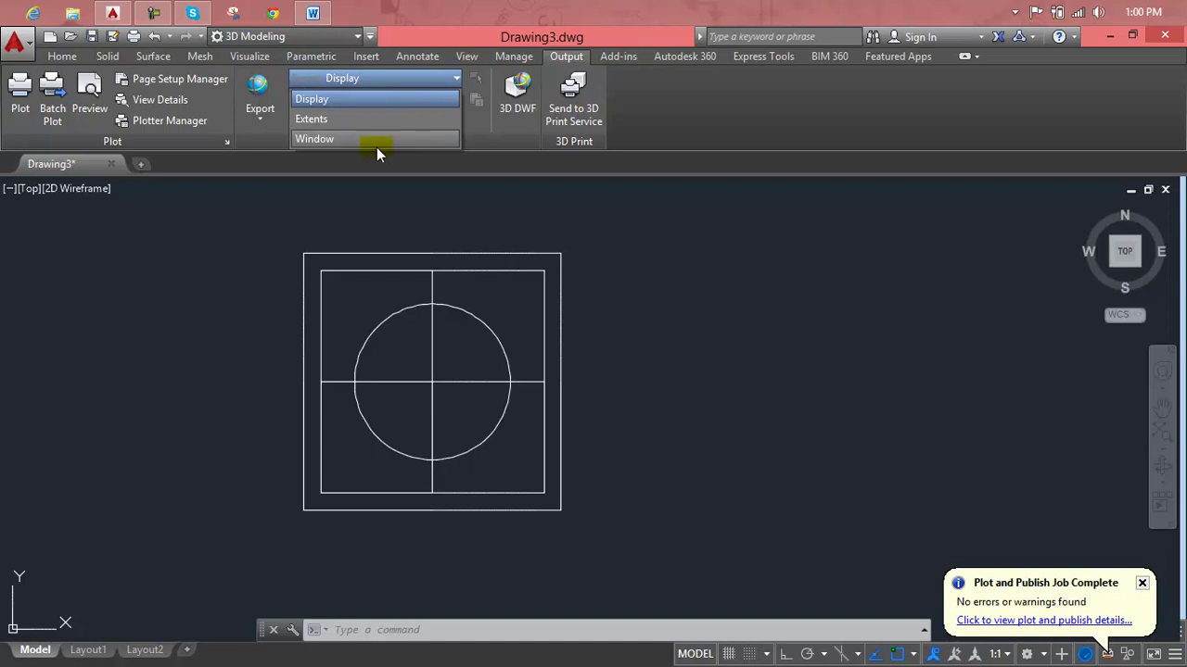
pyautogui.click(376, 147)
pyautogui.click(282, 232)
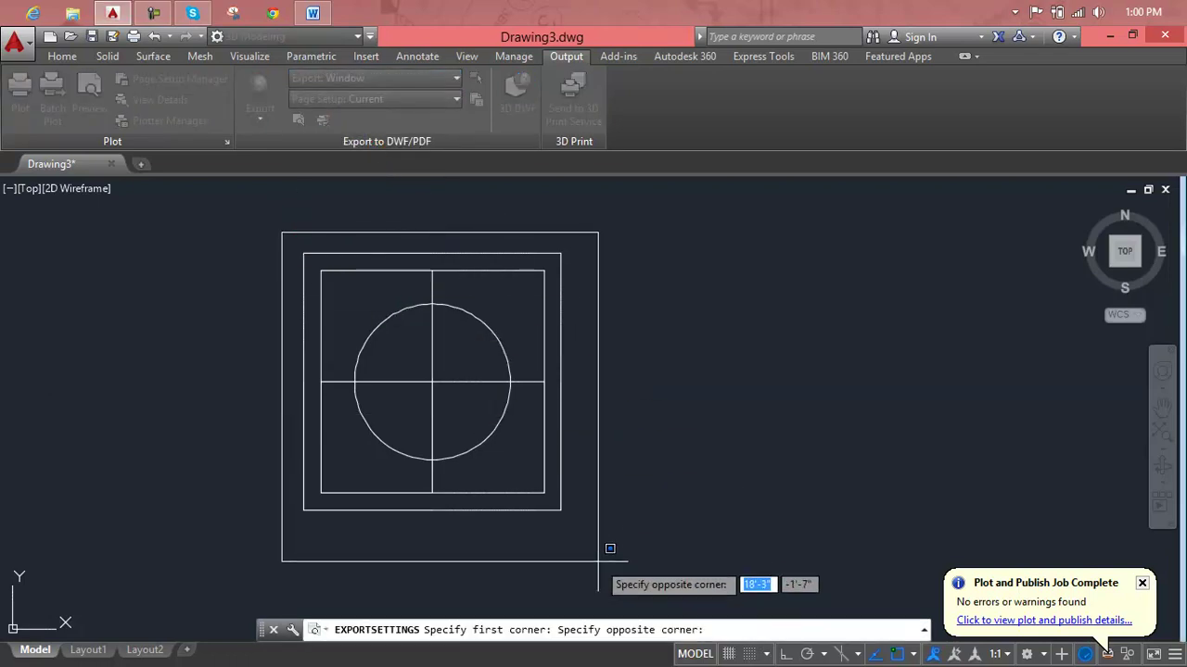
pyautogui.click(582, 538)
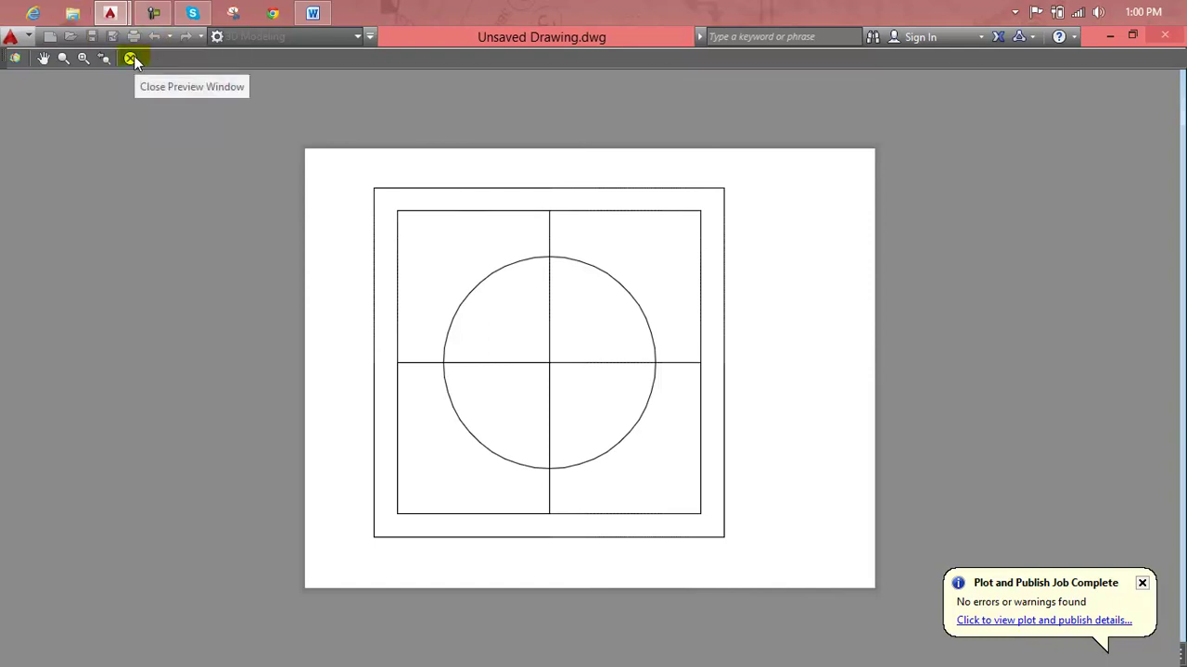
pyautogui.click(131, 58)
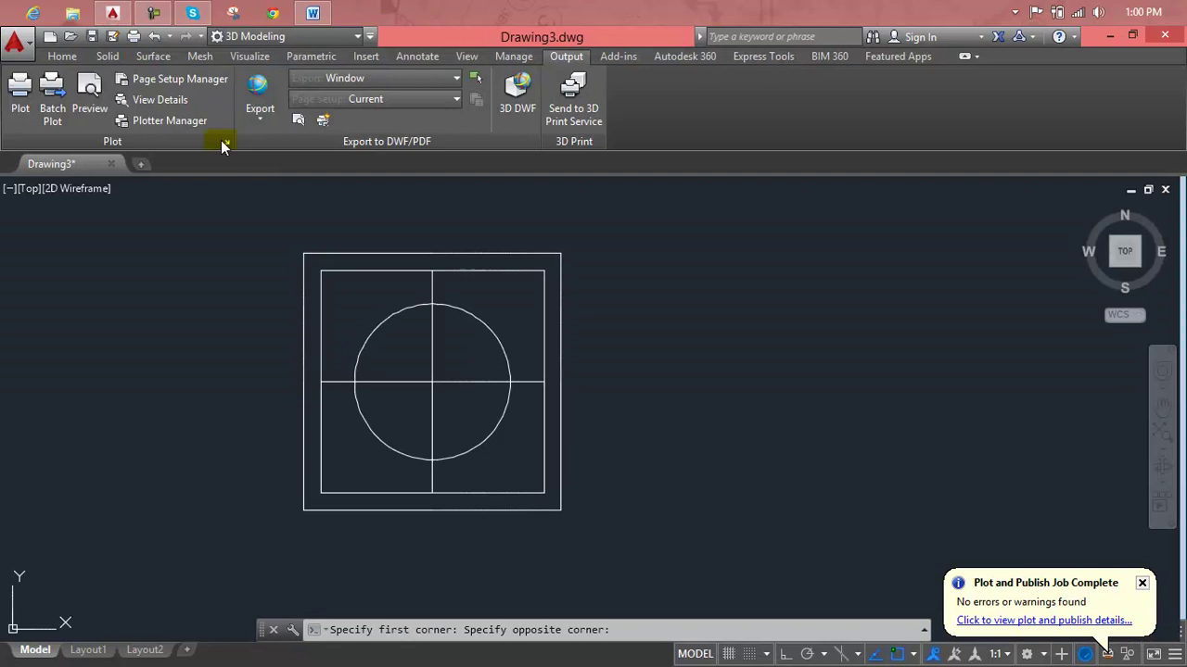
# Export the drawing as a DWFx named file1 on the Desktop, with password protection Disabled.
pyautogui.click(252, 125)
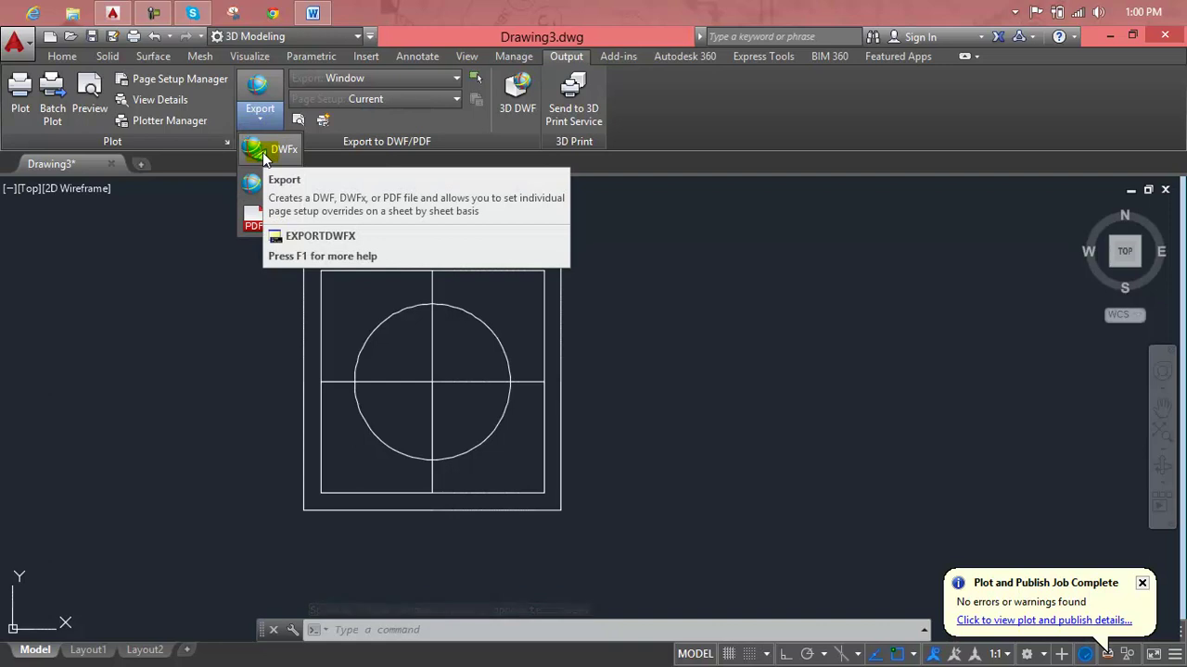
pyautogui.click(264, 155)
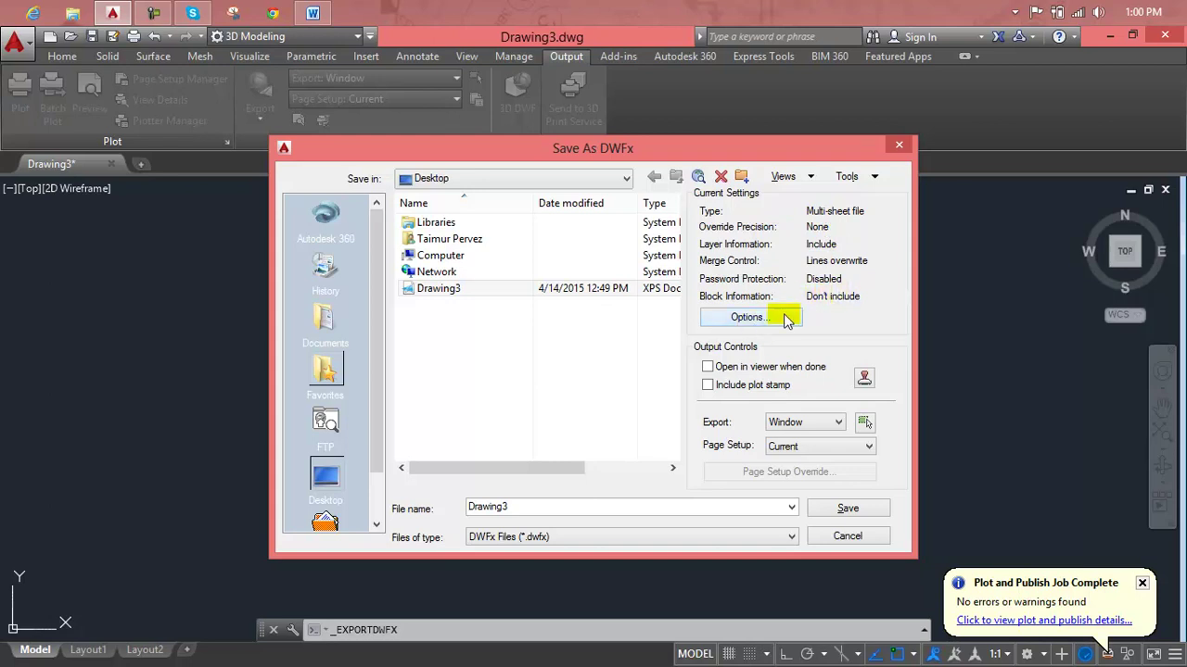
pyautogui.click(786, 320)
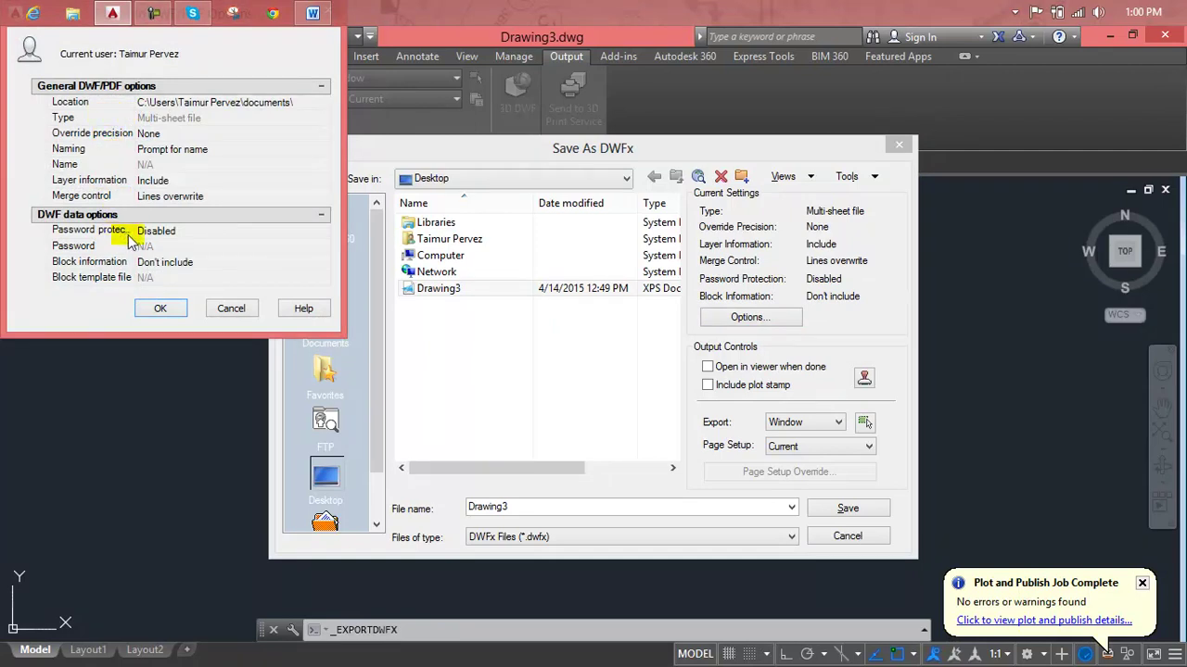
pyautogui.click(182, 235)
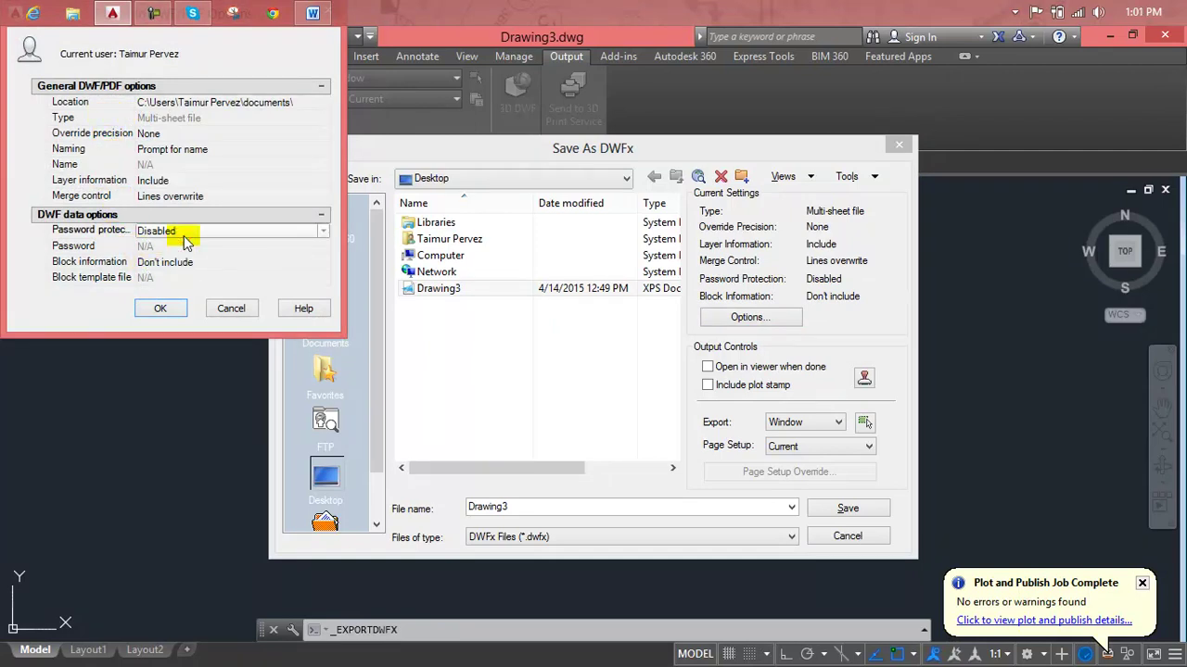
pyautogui.click(324, 232)
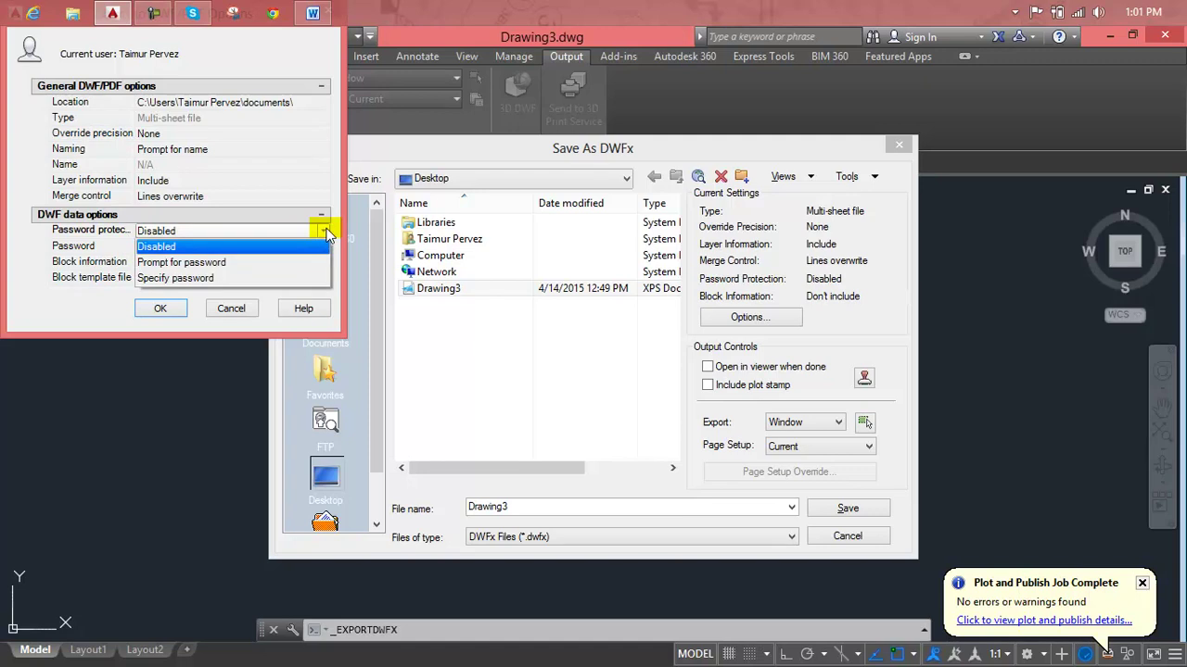
pyautogui.click(225, 247)
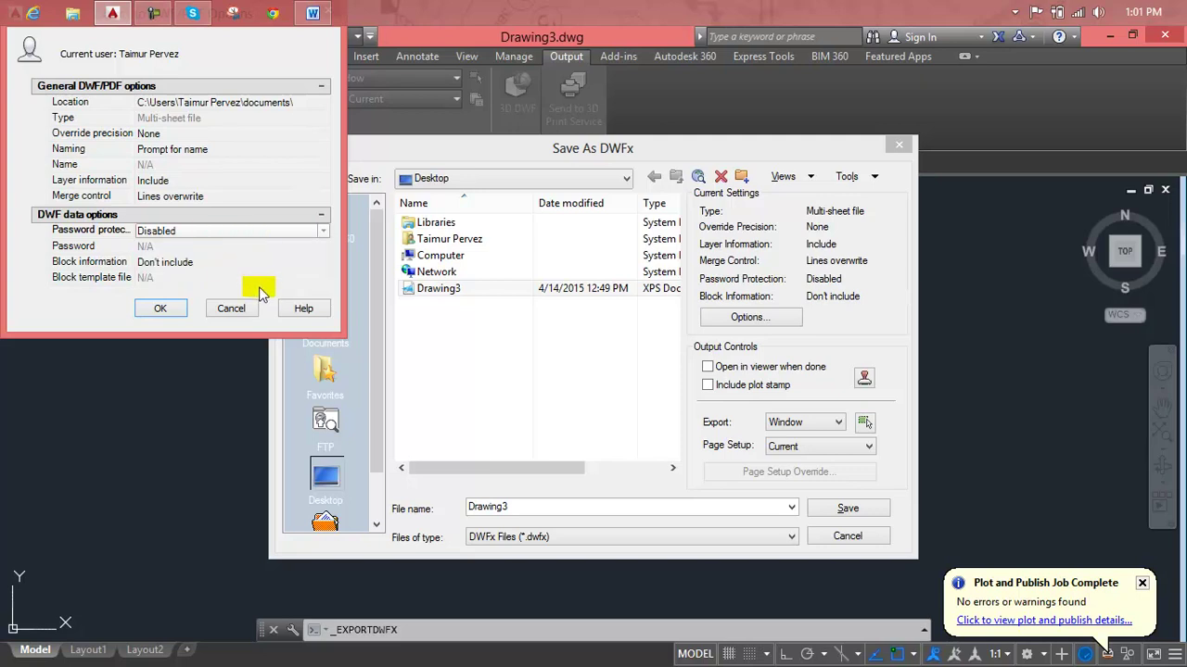
pyautogui.click(238, 309)
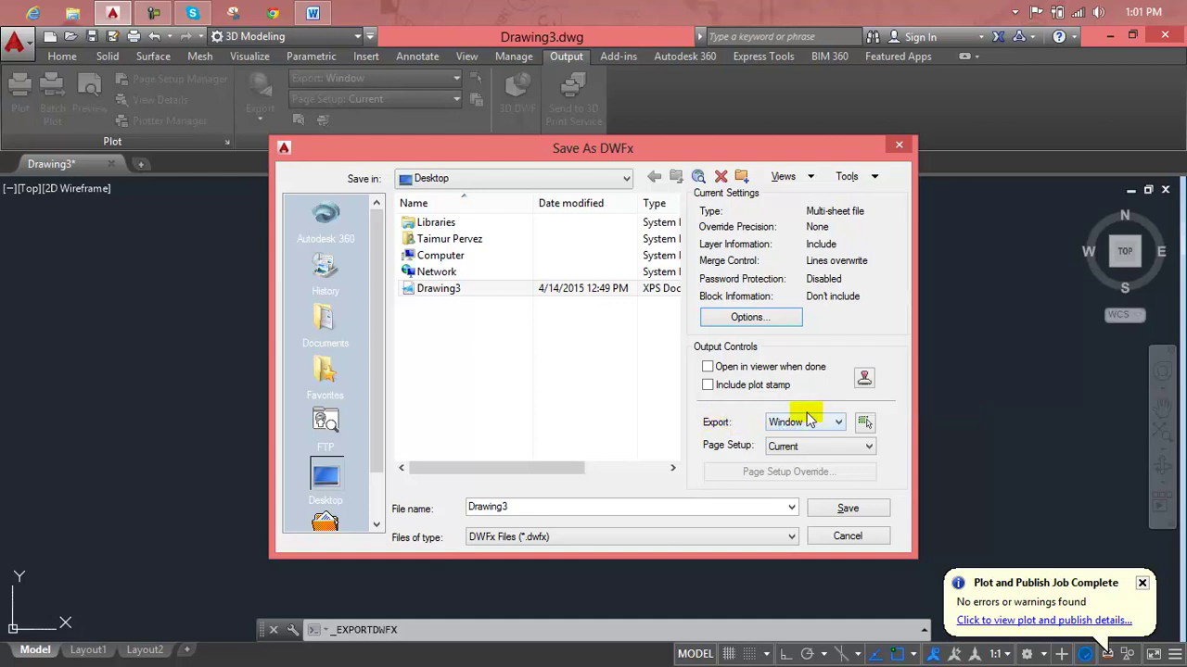
pyautogui.doubleClick(697, 512)
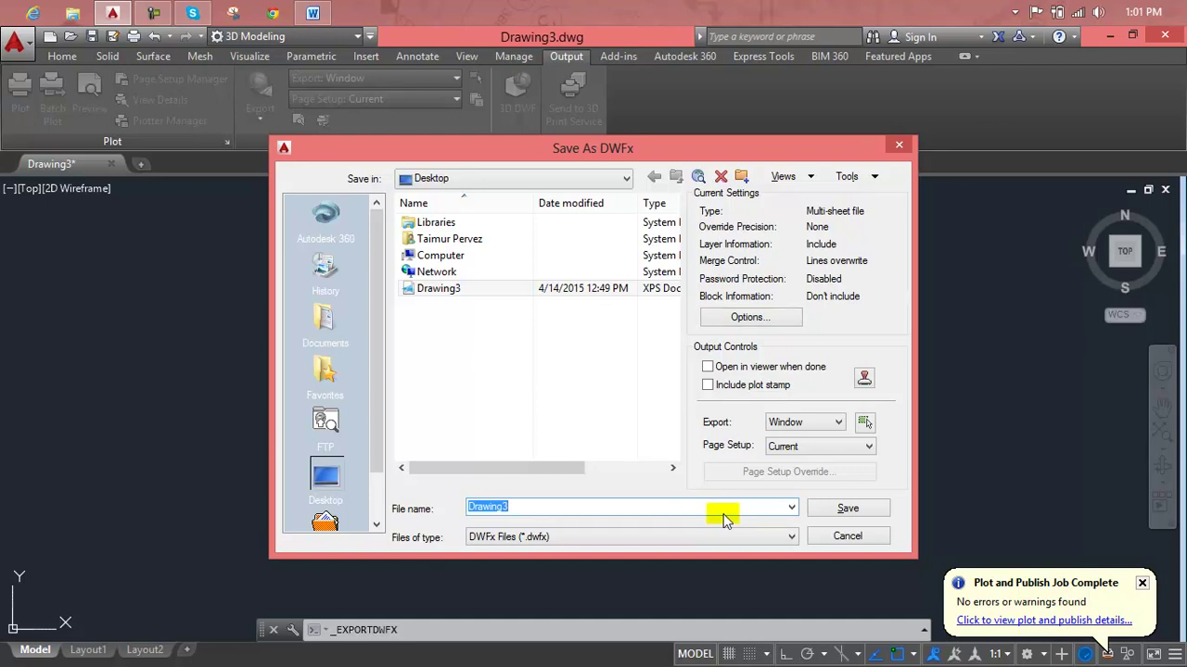
pyautogui.write('file1')
pyautogui.click(815, 509)
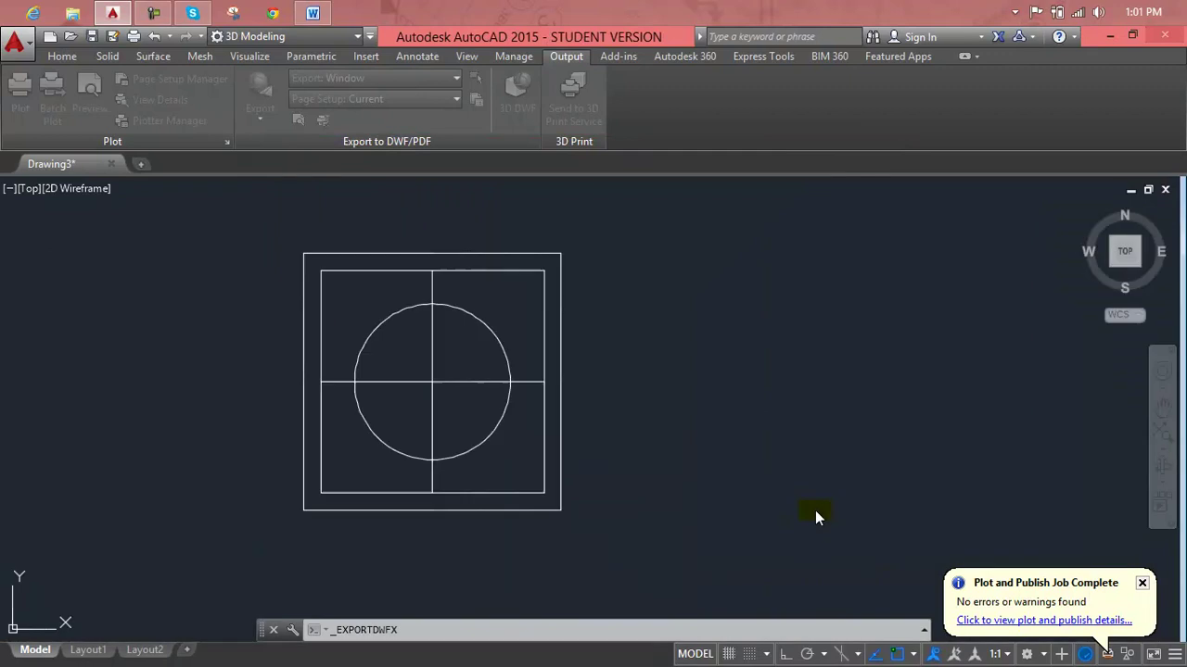
# Open file1 from the Desktop folder in XPS Viewer.
pyautogui.click(72, 12)
pyautogui.click(482, 260)
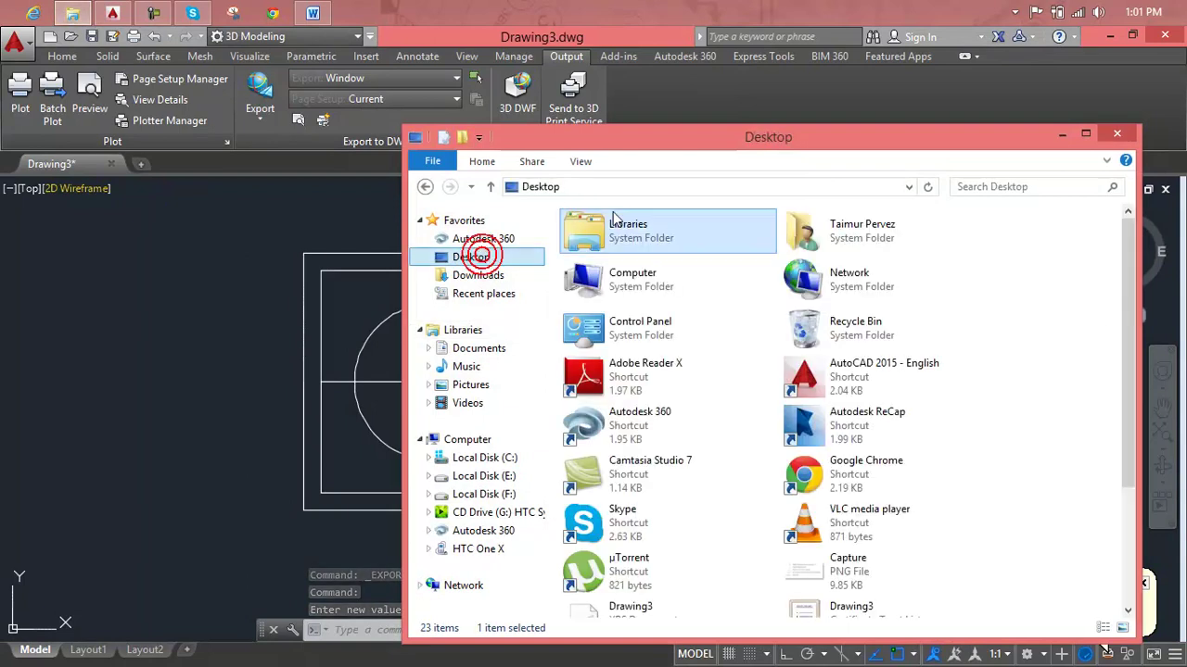
pyautogui.click(664, 398)
pyautogui.scroll(-3, 663, 399)
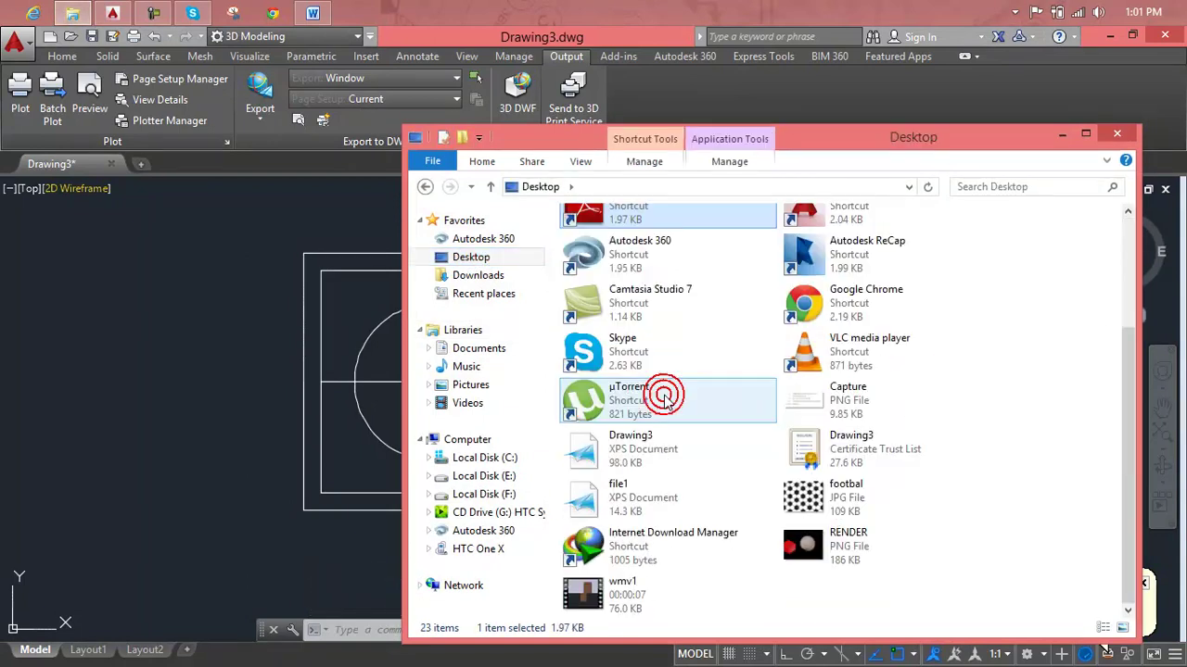
pyautogui.click(663, 516)
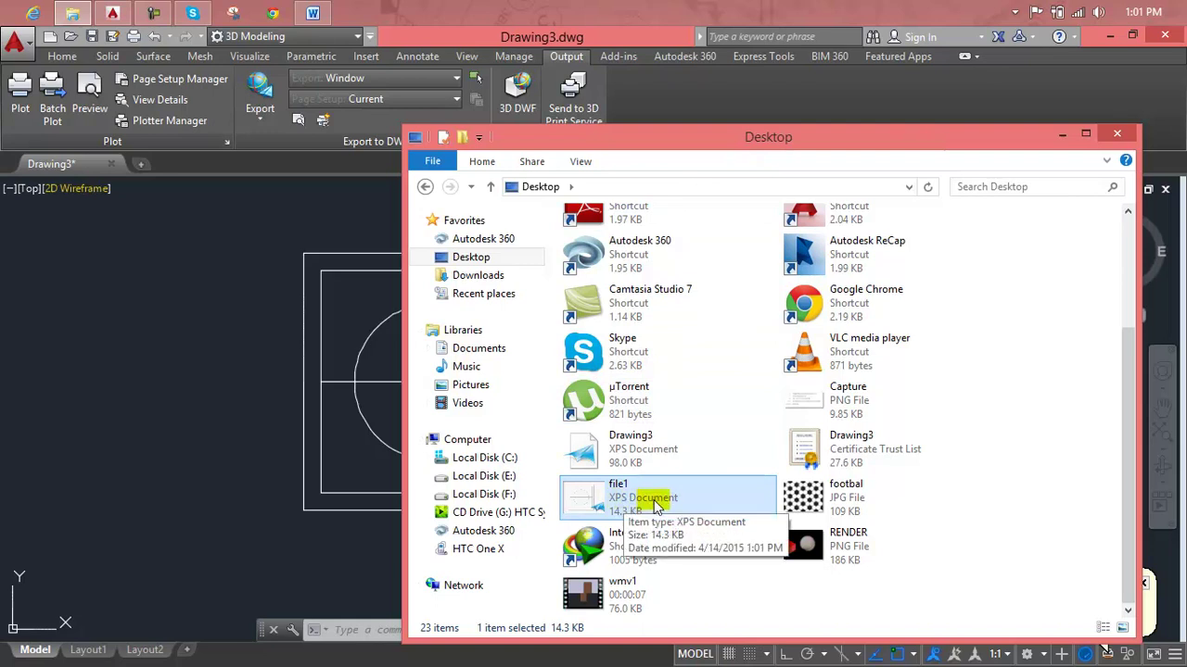
pyautogui.rightClick(660, 509)
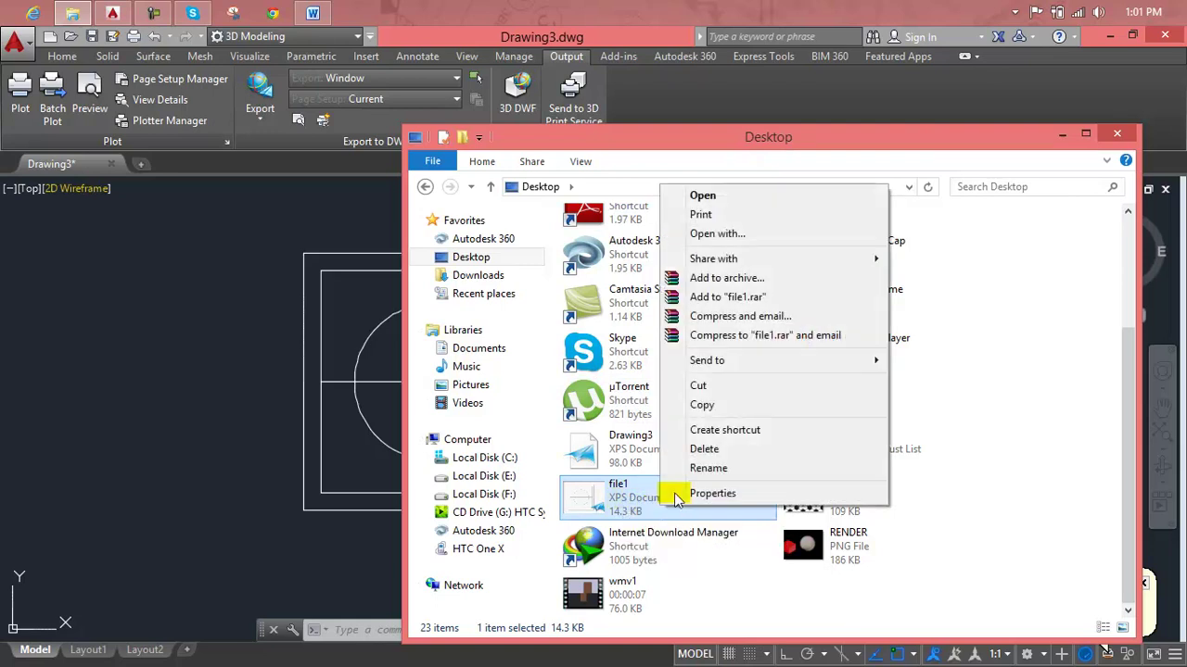
pyautogui.click(775, 197)
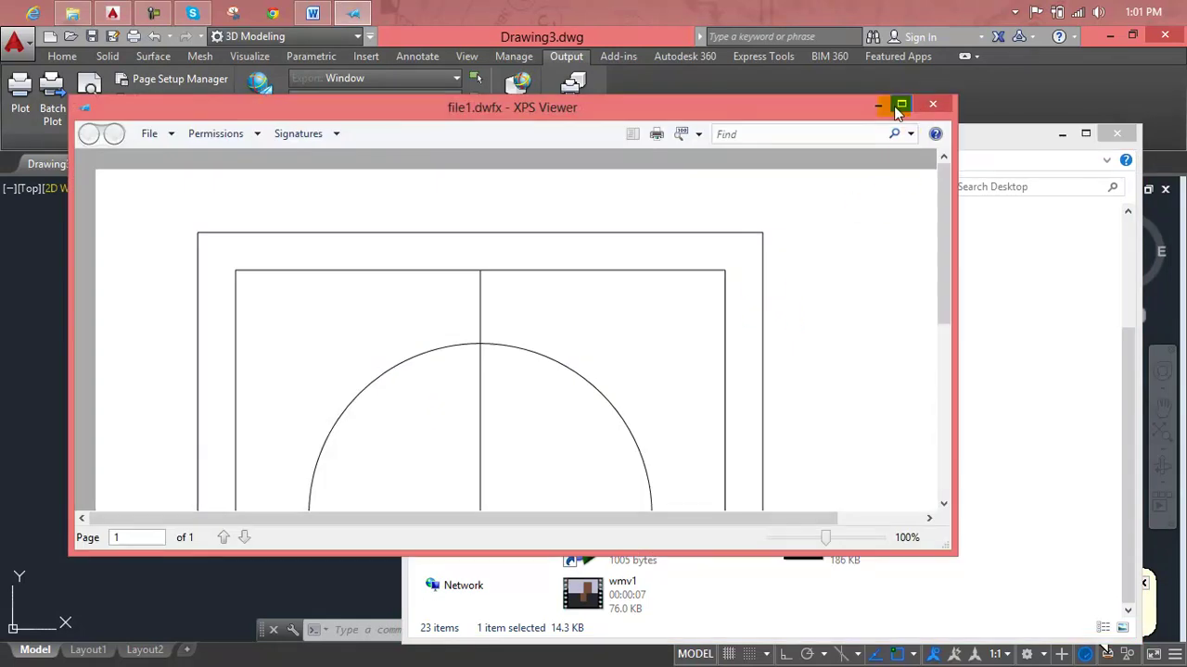
# Maximize the file1.dwfx preview, zoom out to fit the whole page, then close XPS Viewer.
pyautogui.click(901, 103)
pyautogui.scroll(-3, 751, 343)
pyautogui.scroll(-2, 777, 456)
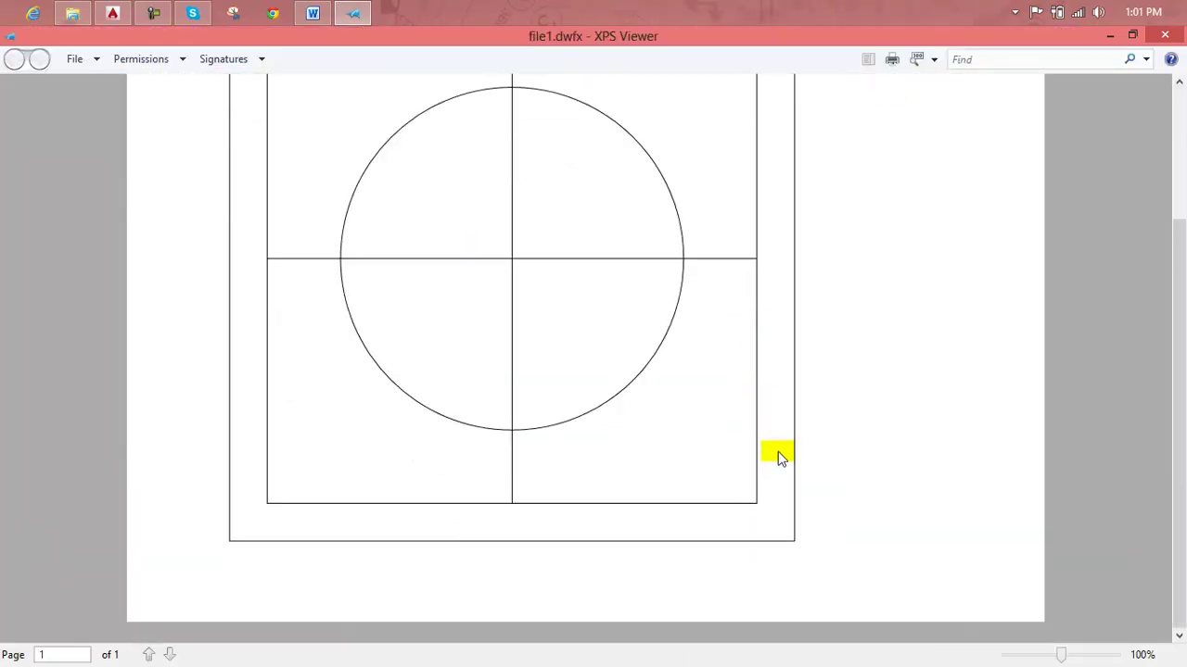
pyautogui.scroll(1, 777, 456)
pyautogui.scroll(3, 777, 456)
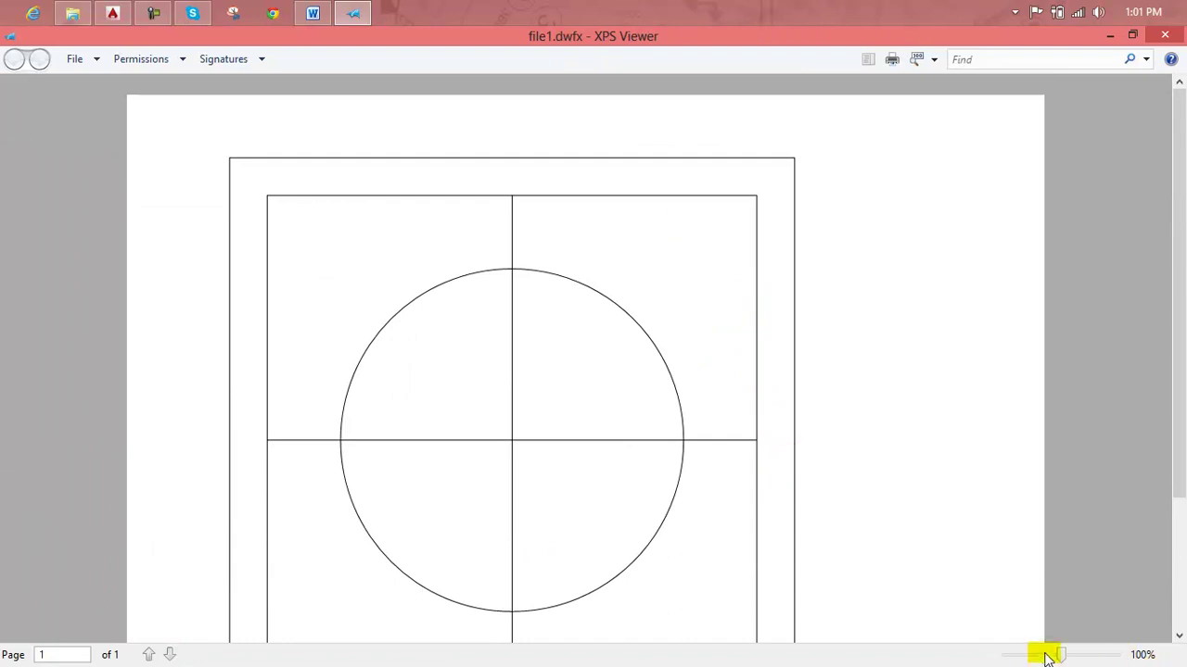
pyautogui.moveTo(1047, 658); pyautogui.dragTo(1038, 658)
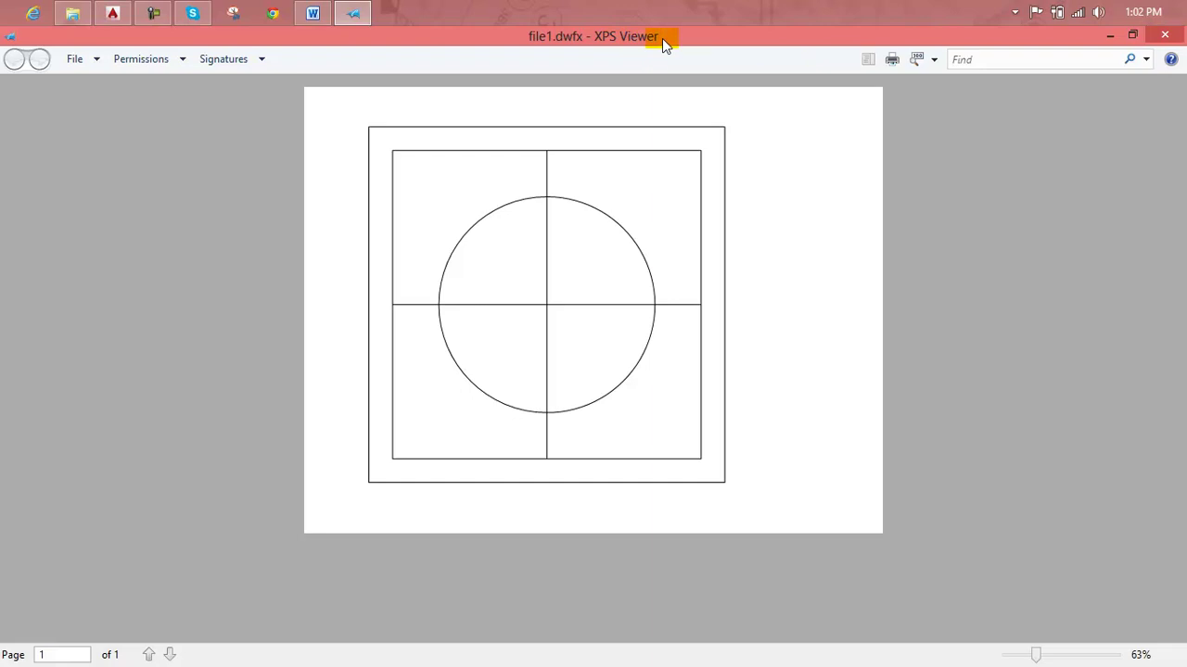
pyautogui.click(1165, 35)
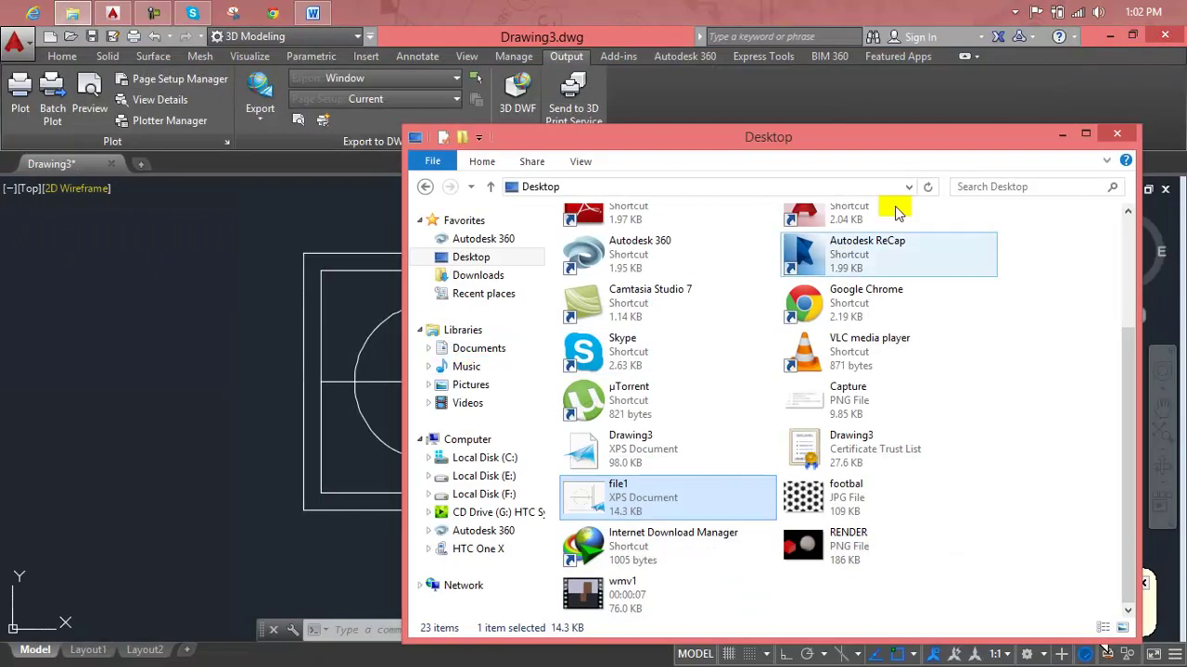
# Close Explorer and export the drawing as DWF to the Desktop under the name drawing123.
pyautogui.click(1105, 138)
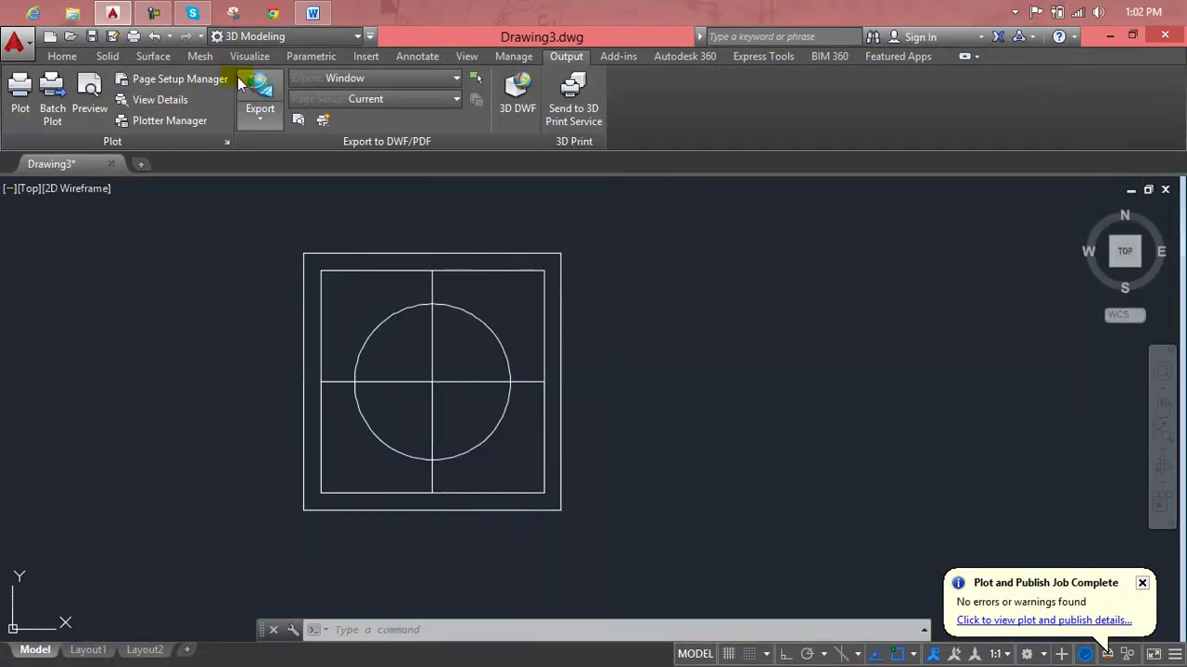
pyautogui.click(243, 117)
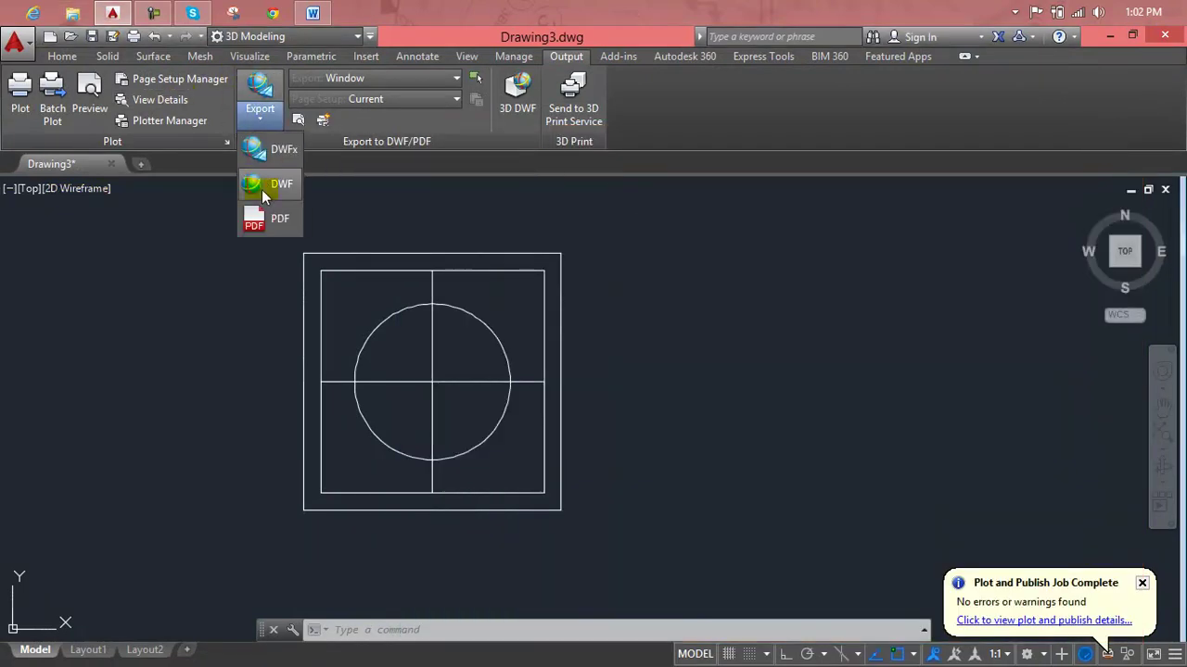
pyautogui.click(263, 190)
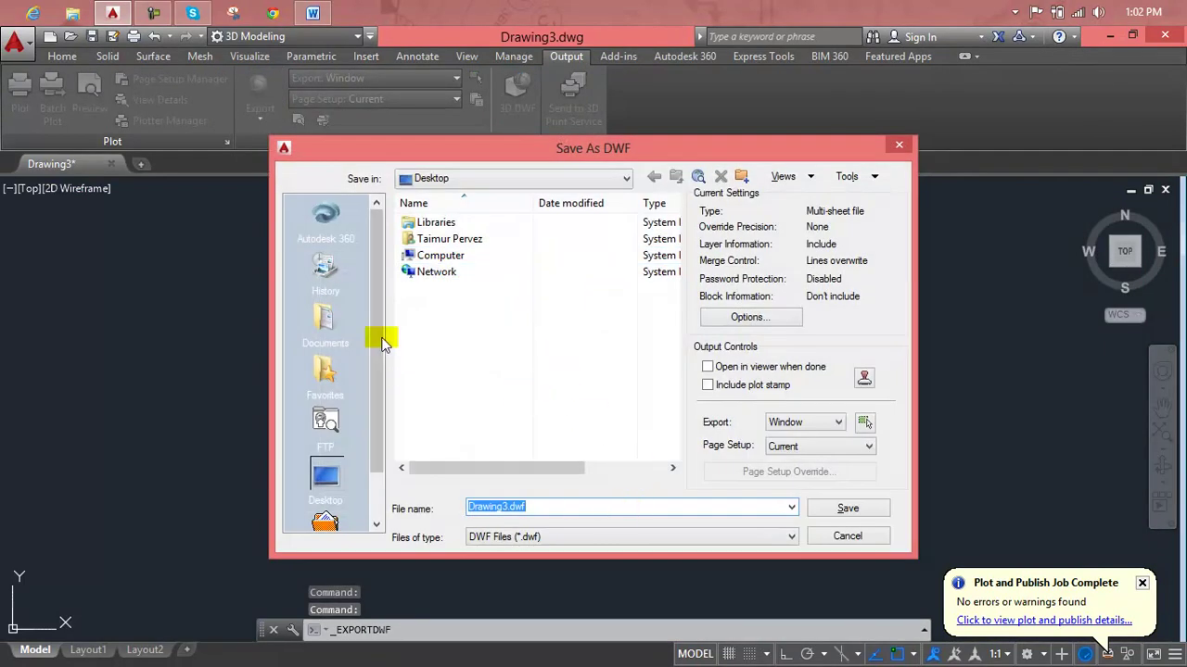
pyautogui.click(330, 476)
pyautogui.doubleClick(528, 507)
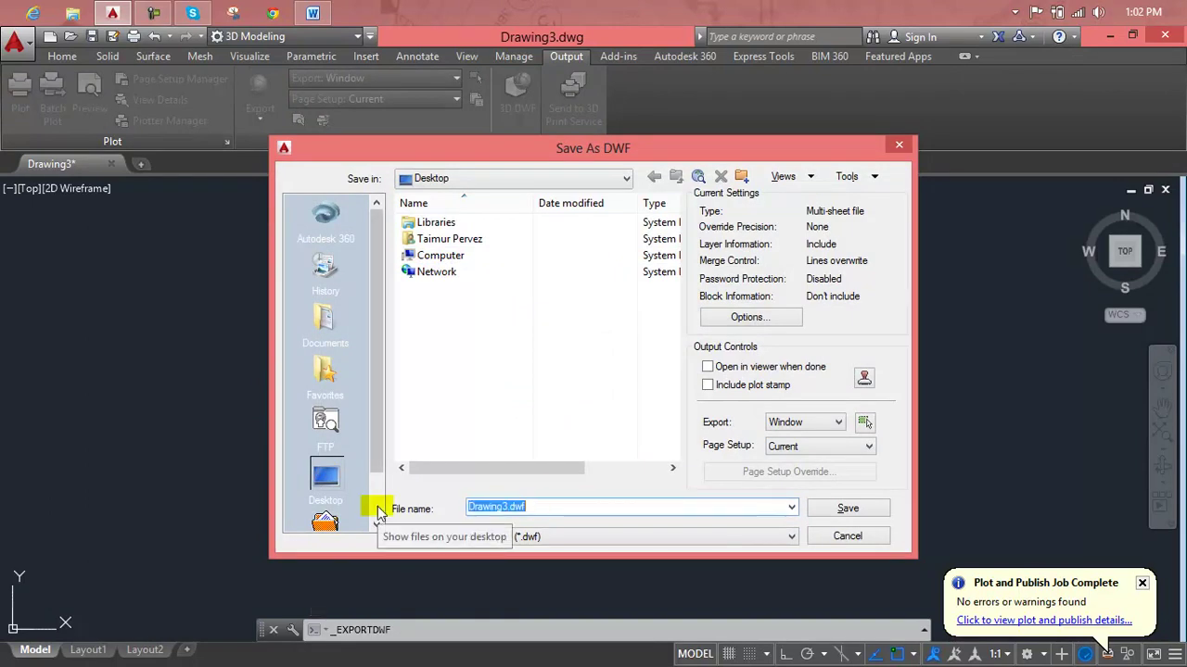
pyautogui.write('drawing')
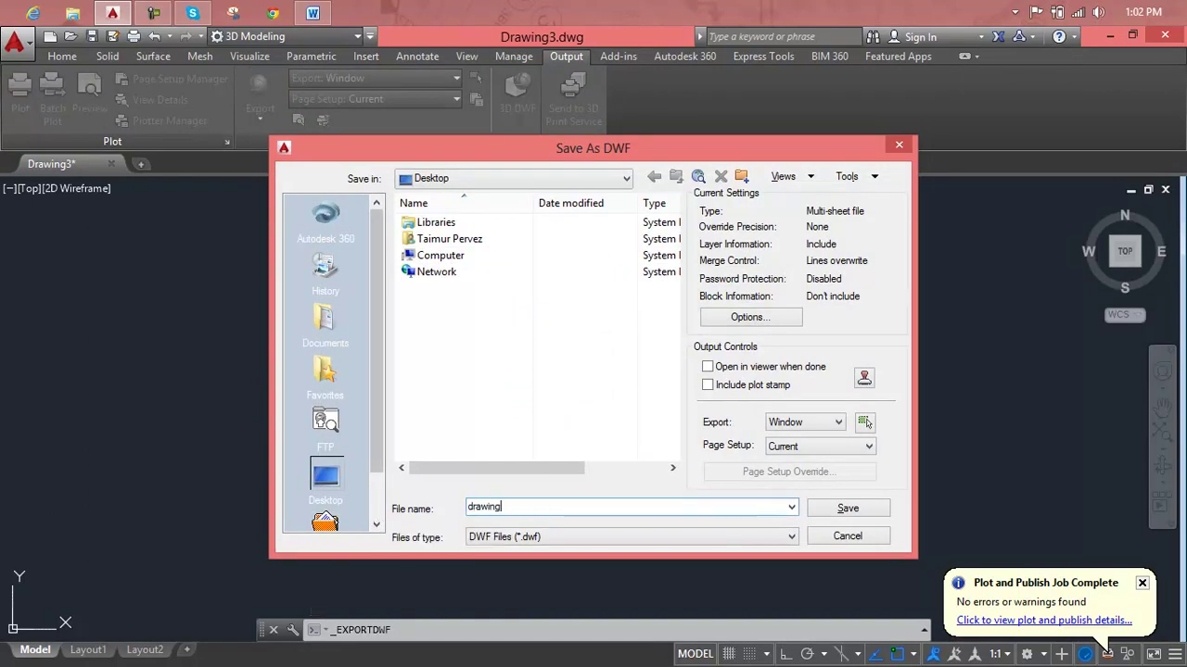
pyautogui.write('123')
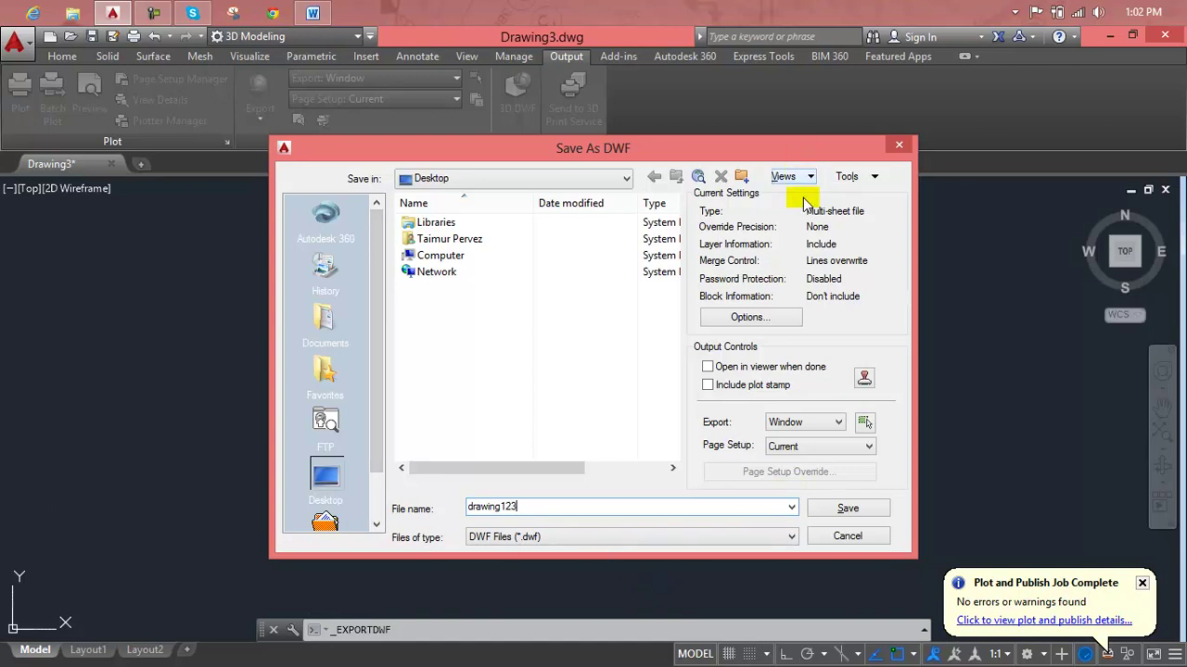
pyautogui.click(850, 510)
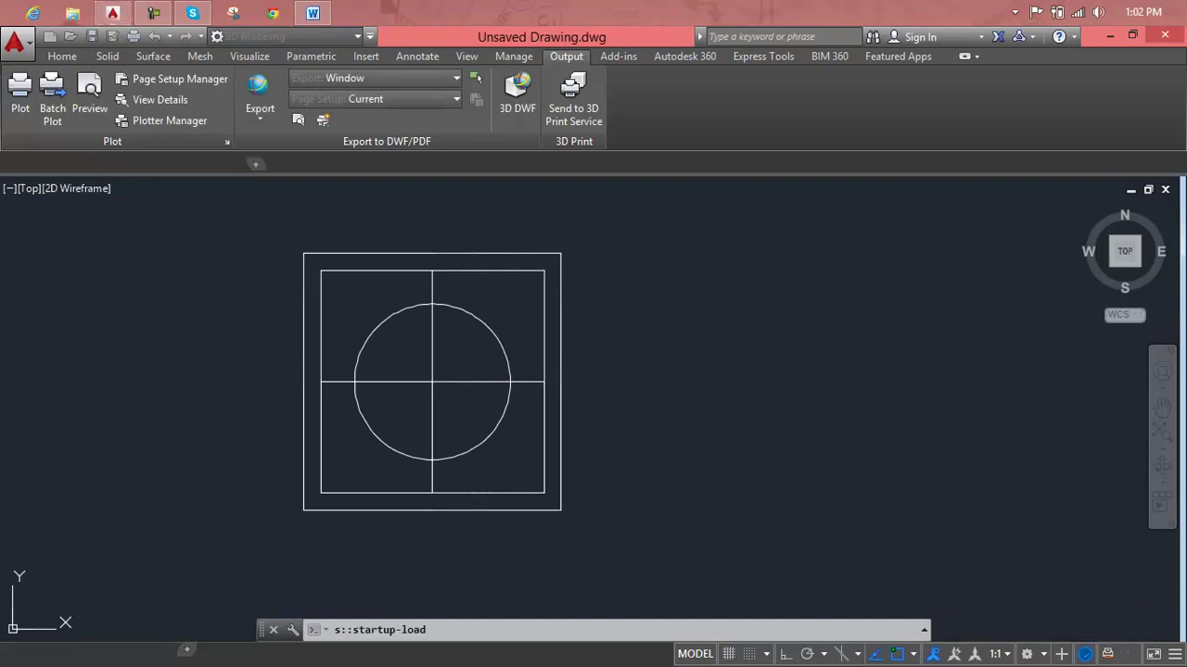
# Locate drawing123.dwf on the Desktop, try opening it, dismiss the app prompt and close Explorer.
pyautogui.click(72, 12)
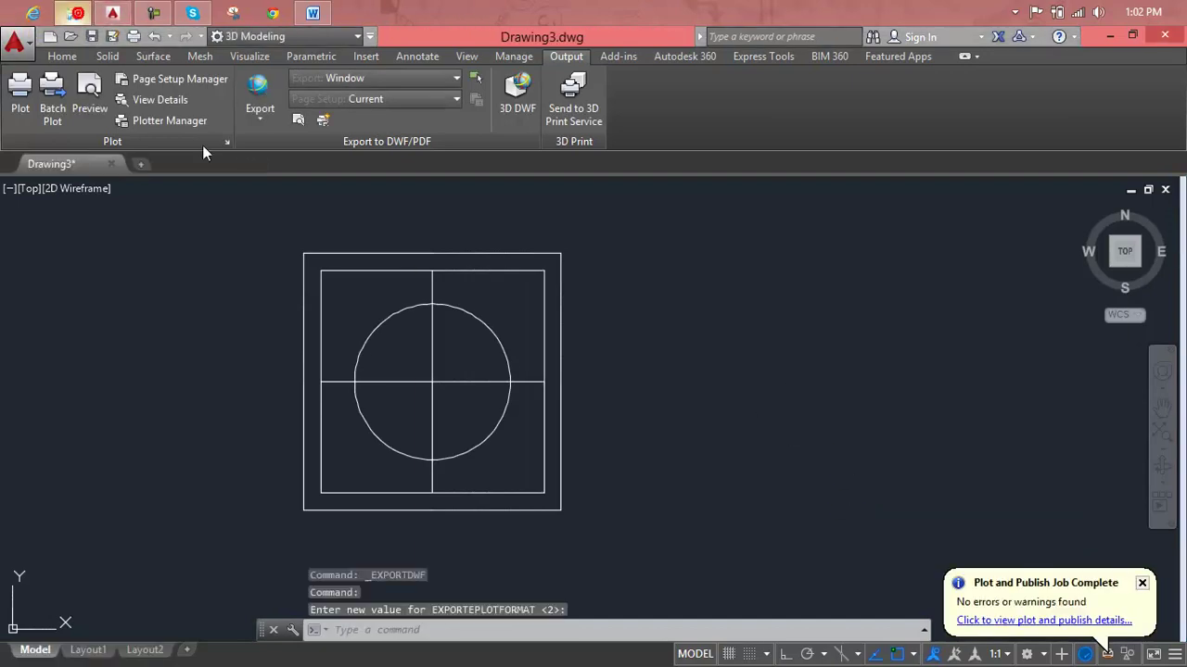
pyautogui.click(456, 259)
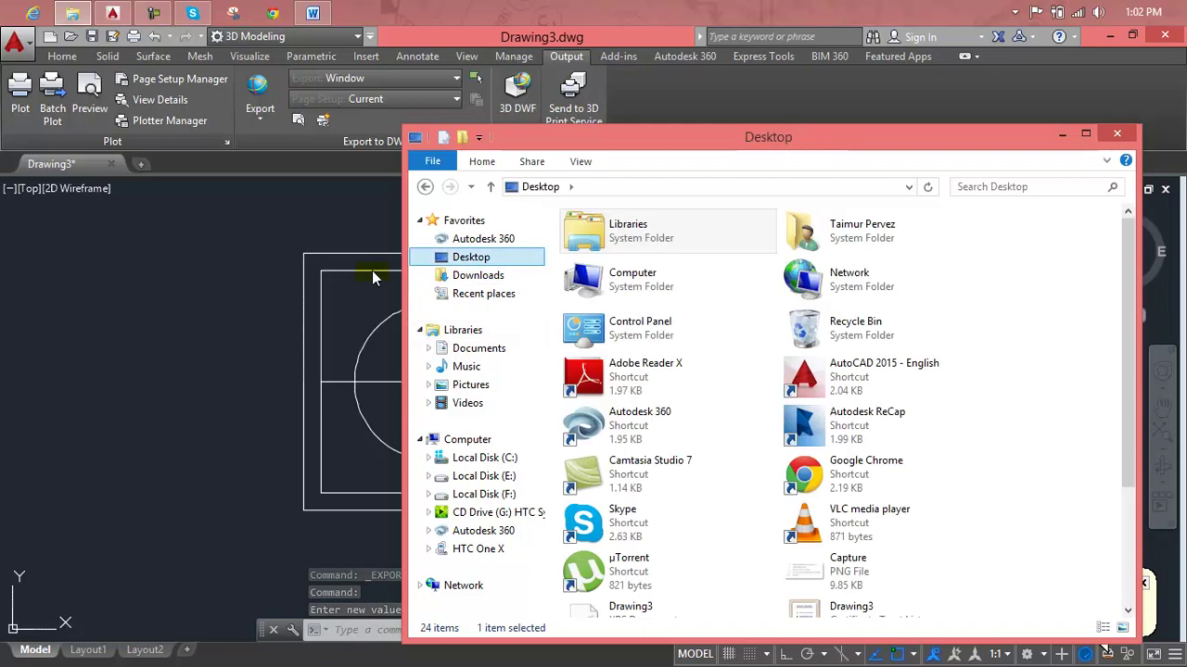
pyautogui.scroll(-3, 816, 301)
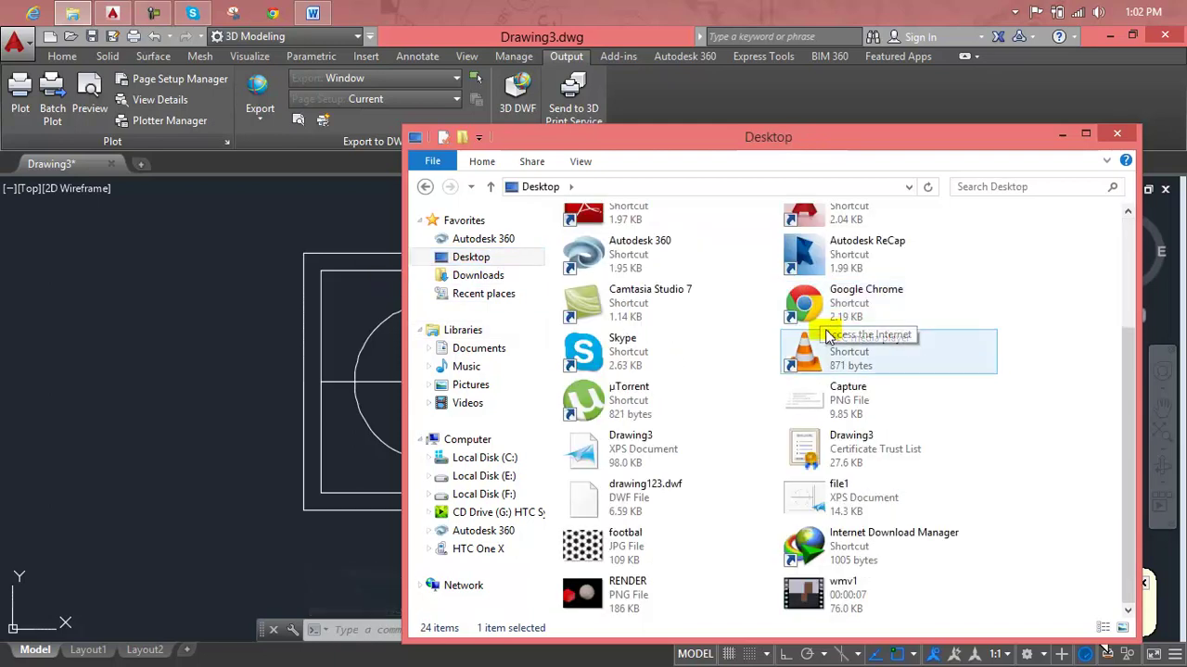
pyautogui.click(641, 498)
pyautogui.doubleClick(642, 499)
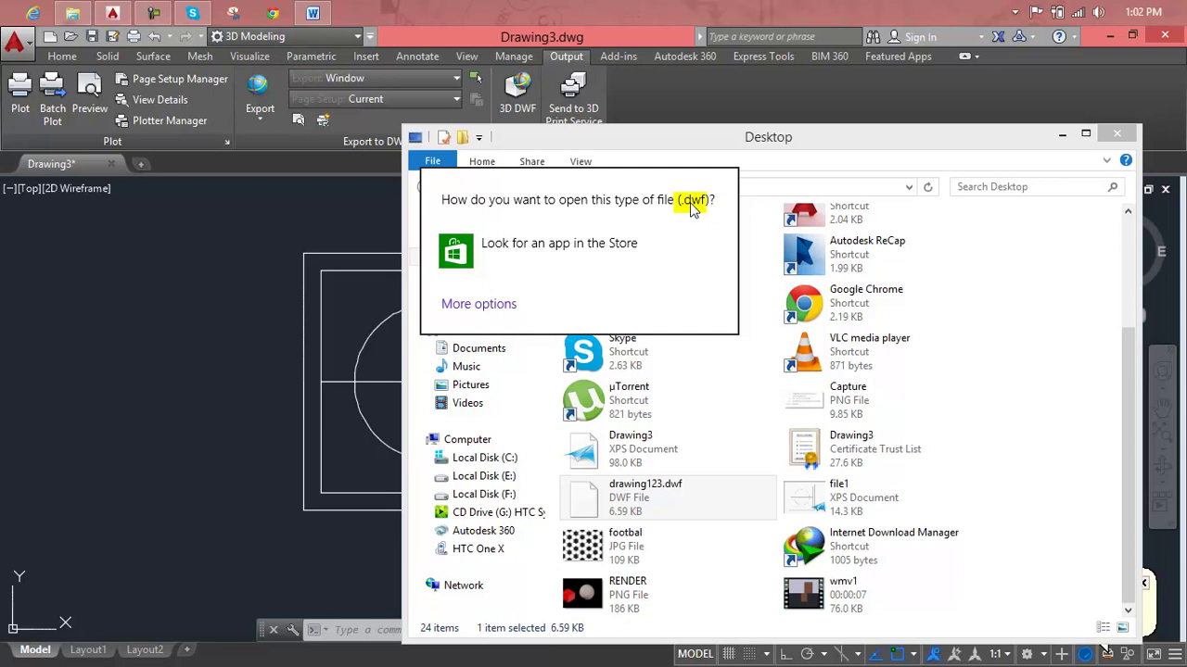
pyautogui.click(1119, 137)
pyautogui.click(1122, 137)
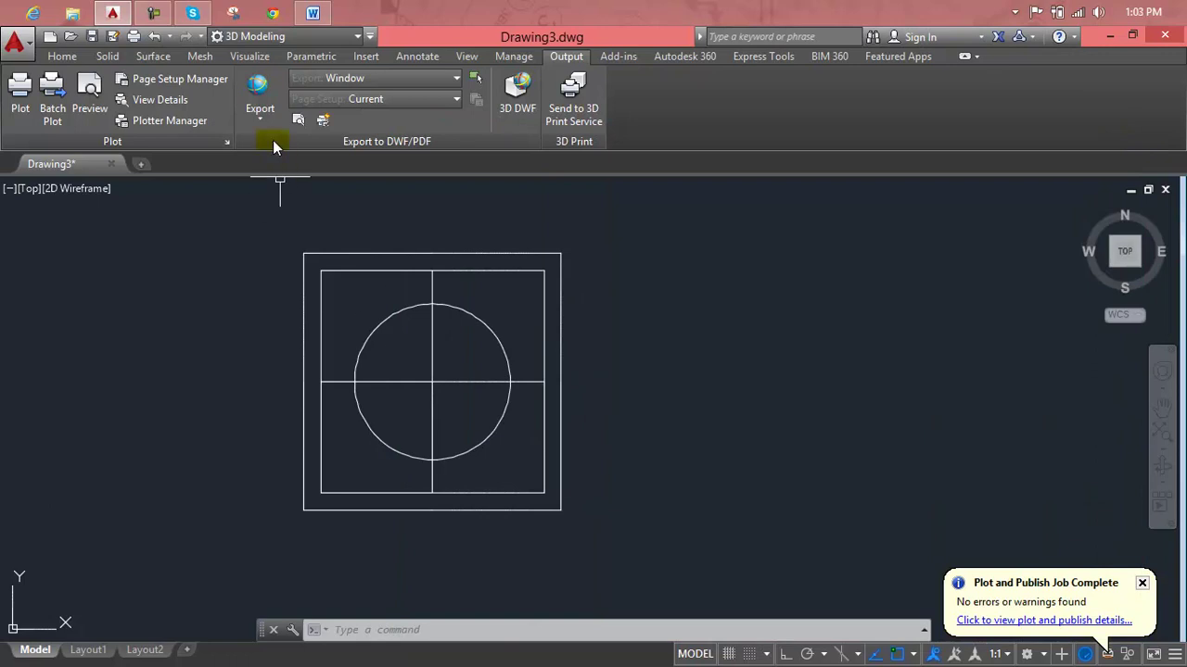
# Dismiss the export list and switch the top view to an isometric view via the ViewCube.
pyautogui.click(261, 118)
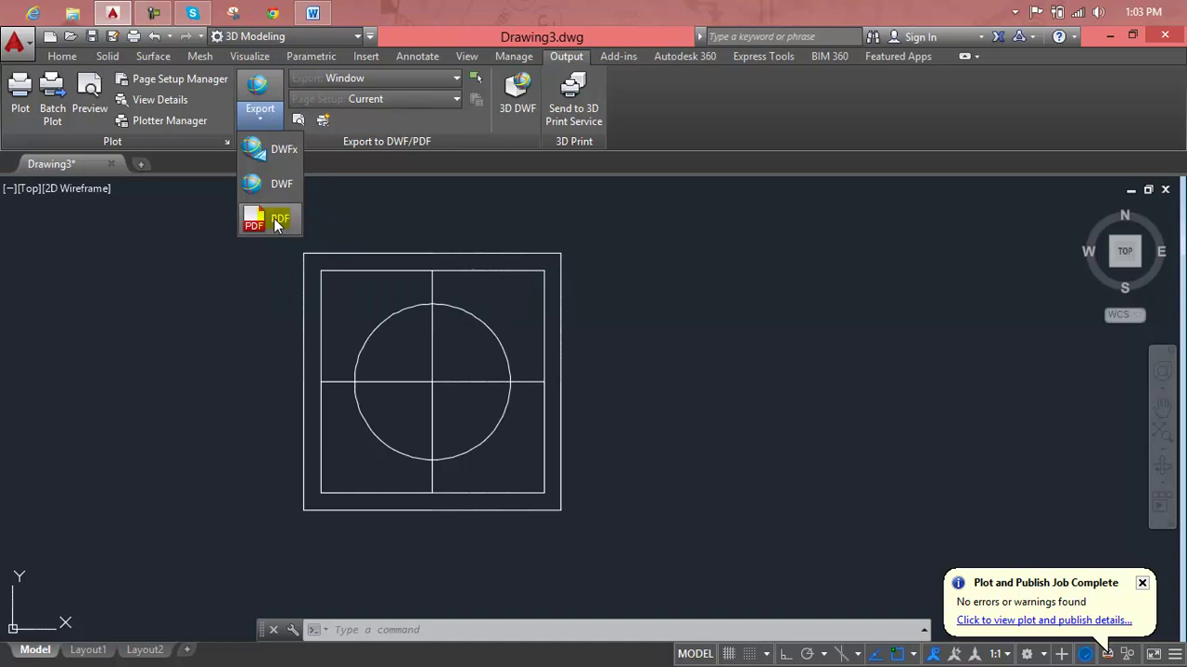
pyautogui.click(1121, 214)
pyautogui.click(1084, 210)
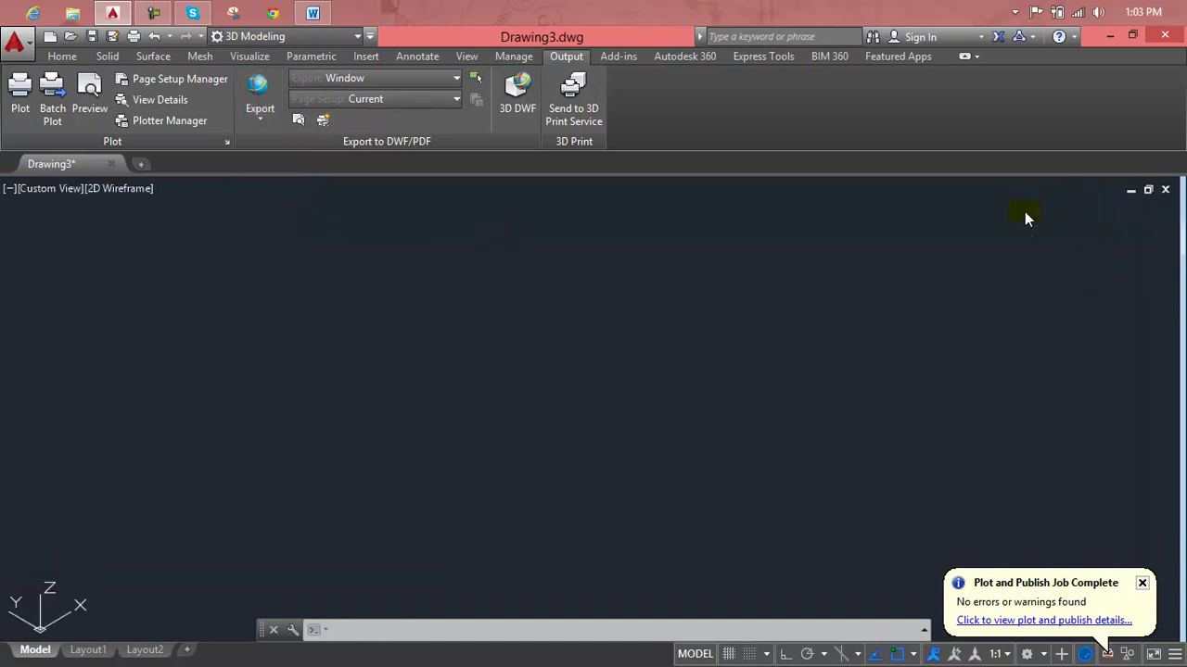
# Extrude all five objects (squares, circle and dividing lines) upward with EXT into tall solids.
pyautogui.scroll(-1, 721, 358)
pyautogui.scroll(-1, 729, 352)
pyautogui.moveTo(729, 358); pyautogui.dragTo(536, 339, button='middle')
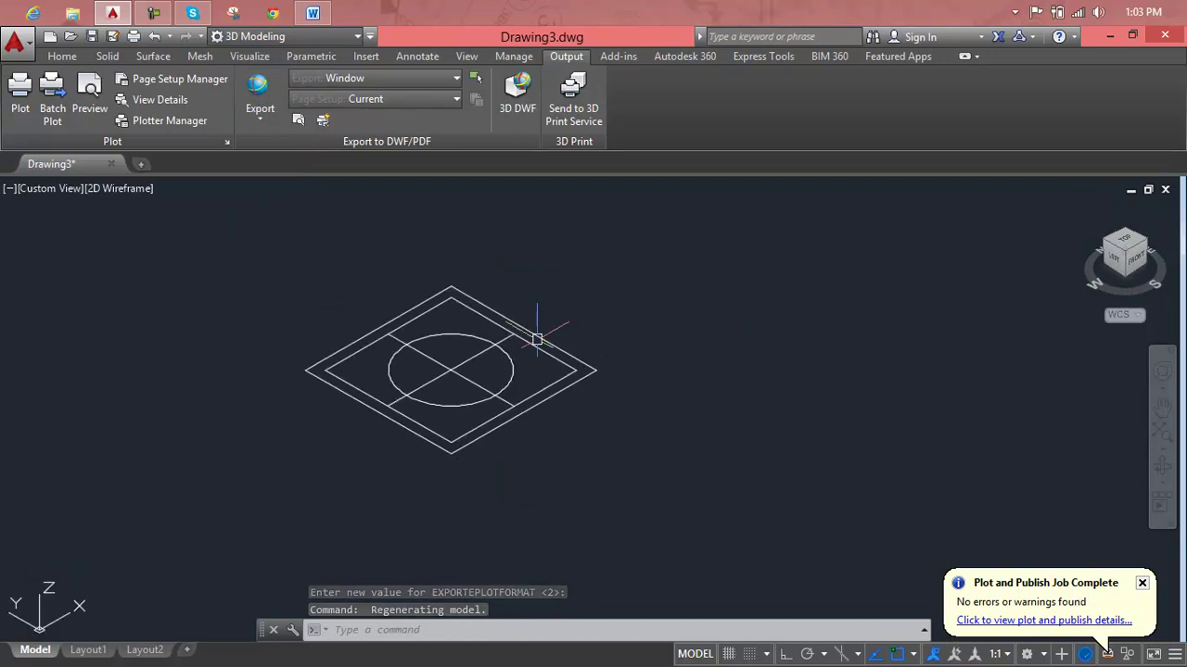
pyautogui.press('Escape')
pyautogui.press('Escape')
pyautogui.press('Escape')
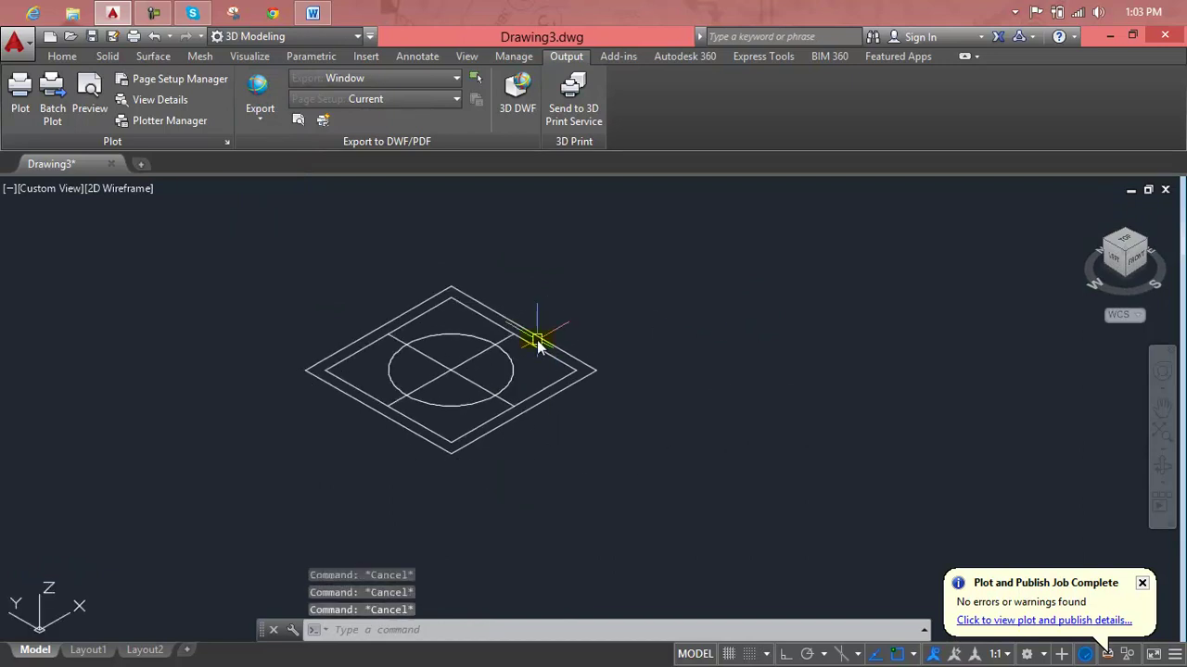
pyautogui.write('EXT')
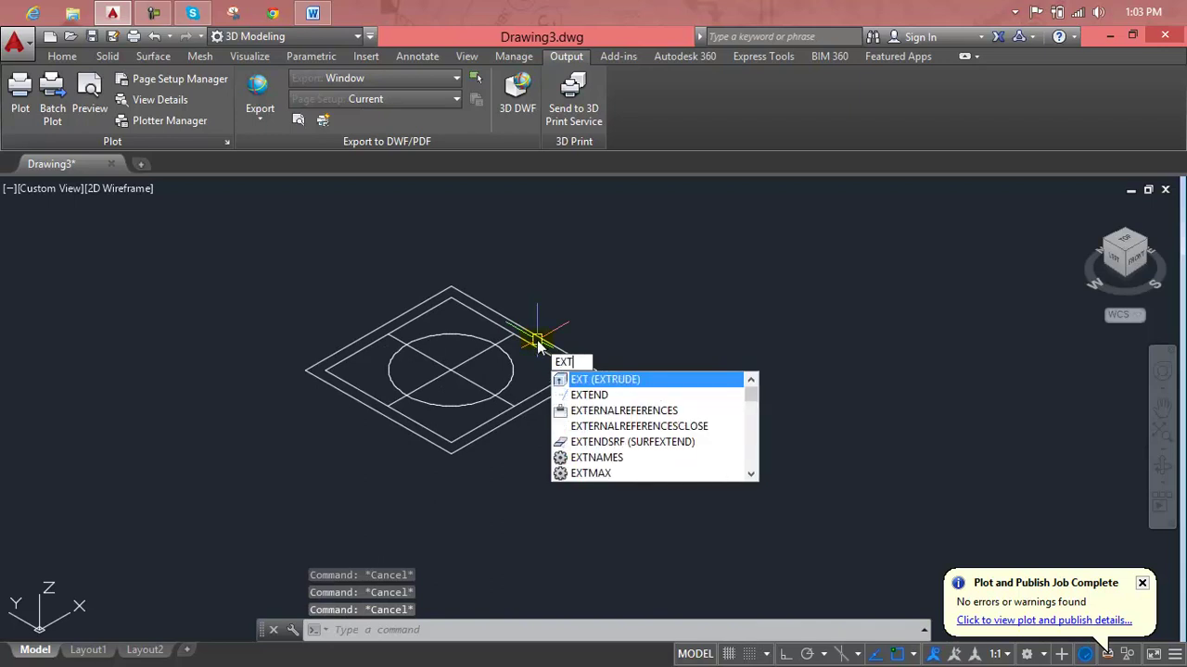
pyautogui.press('Return')
pyautogui.click(749, 257)
pyautogui.click(320, 418)
pyautogui.press('Return')
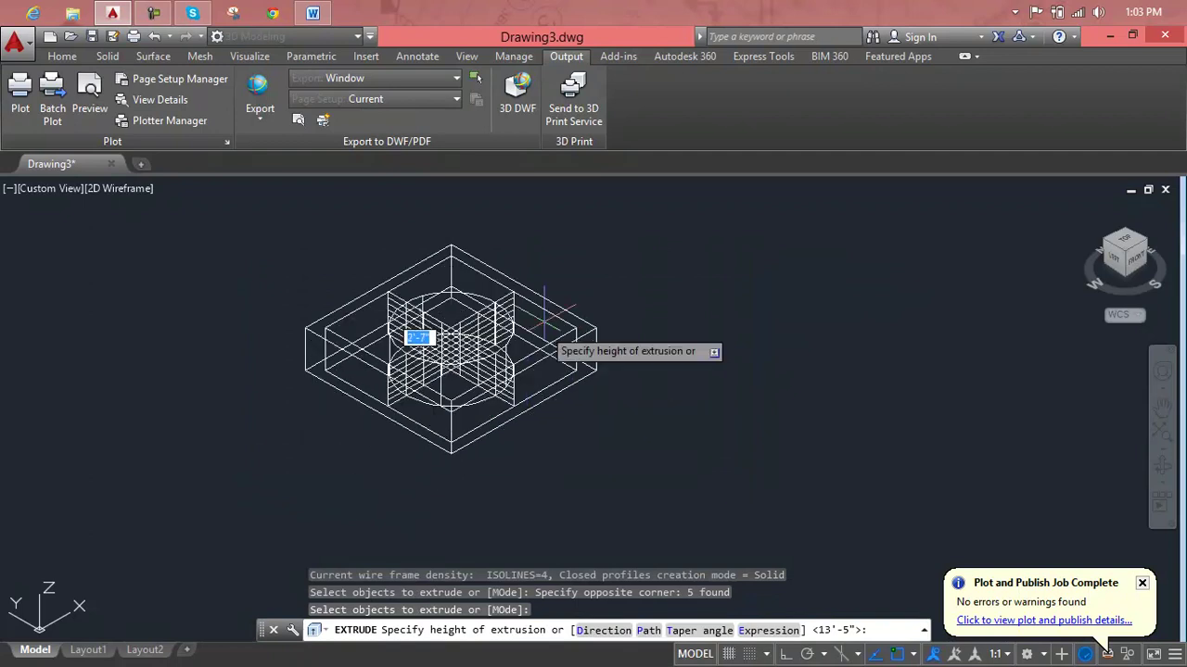
pyautogui.click(541, 262)
pyautogui.press('Escape')
pyautogui.press('Escape')
pyautogui.press('Escape')
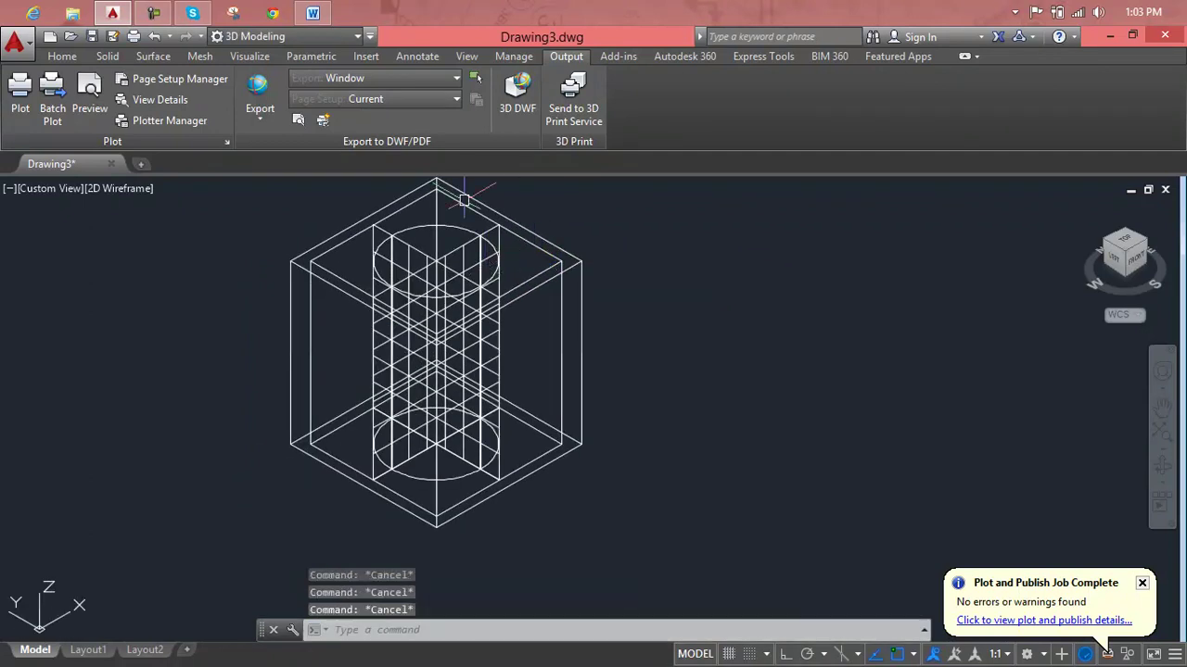
# Switch the model to the Realistic visual style and orbit to see the top.
pyautogui.click(123, 195)
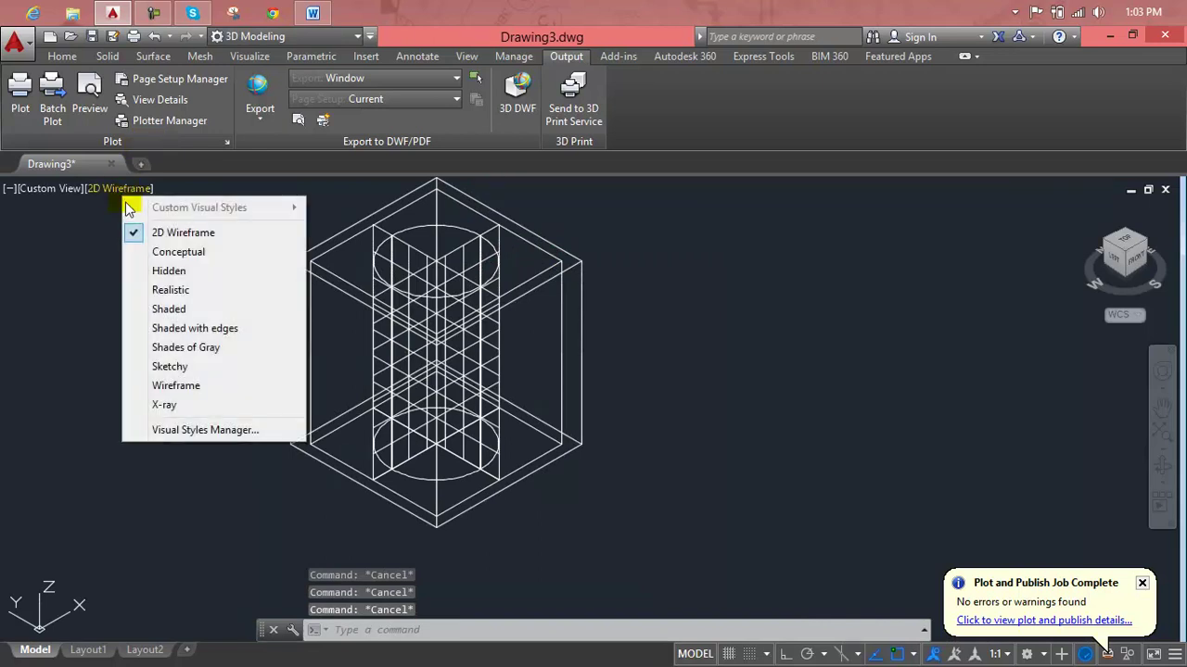
pyautogui.click(163, 291)
pyautogui.keyDown('shift'); pyautogui.moveTo(705, 310); pyautogui.dragTo(468, 428, button='middle'); pyautogui.keyUp('shift')
pyautogui.click(463, 412)
pyautogui.press('Escape')
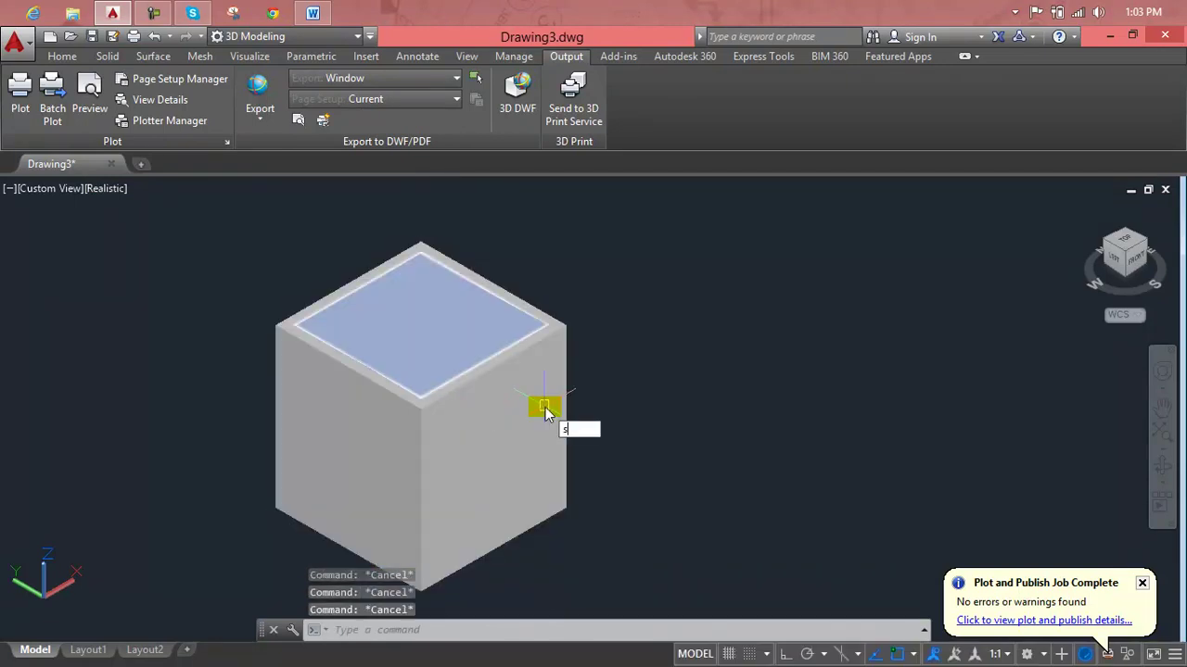
# Subtract the inner solid from the box, then undo the result.
pyautogui.write('u')
pyautogui.press('Return')
pyautogui.click(526, 475)
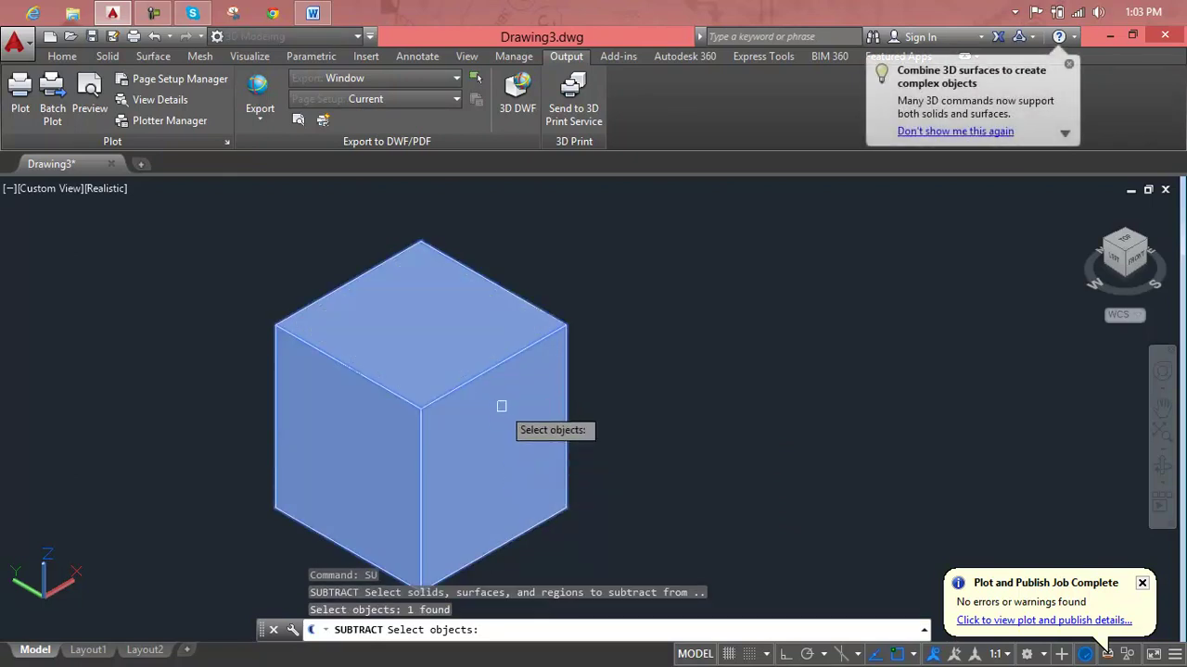
pyautogui.press('Return')
pyautogui.click(458, 356)
pyautogui.rightClick(456, 352)
pyautogui.click(582, 382)
pyautogui.press('Escape')
pyautogui.press('Escape')
pyautogui.hotkey('ctrl', 'z')
pyautogui.hotkey('ctrl', 'z')
# Redo the subtraction to hollow the box around the cylinder, then orbit to look inside.
pyautogui.click(524, 373)
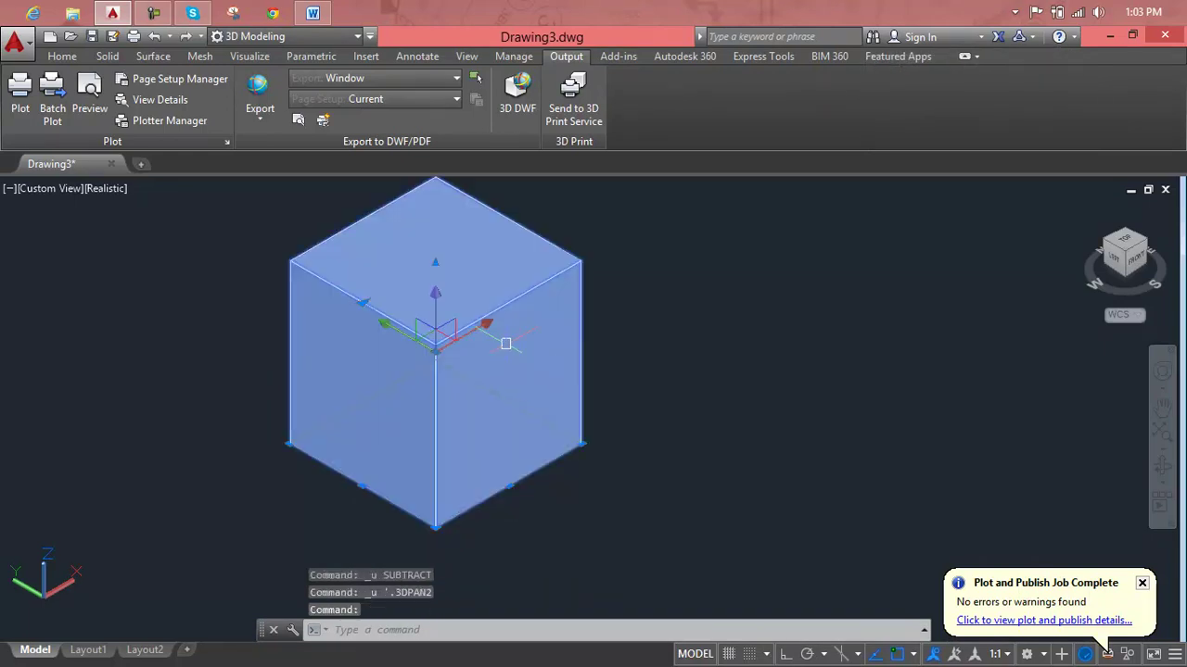
pyautogui.press('Escape')
pyautogui.press('Escape')
pyautogui.press('Escape')
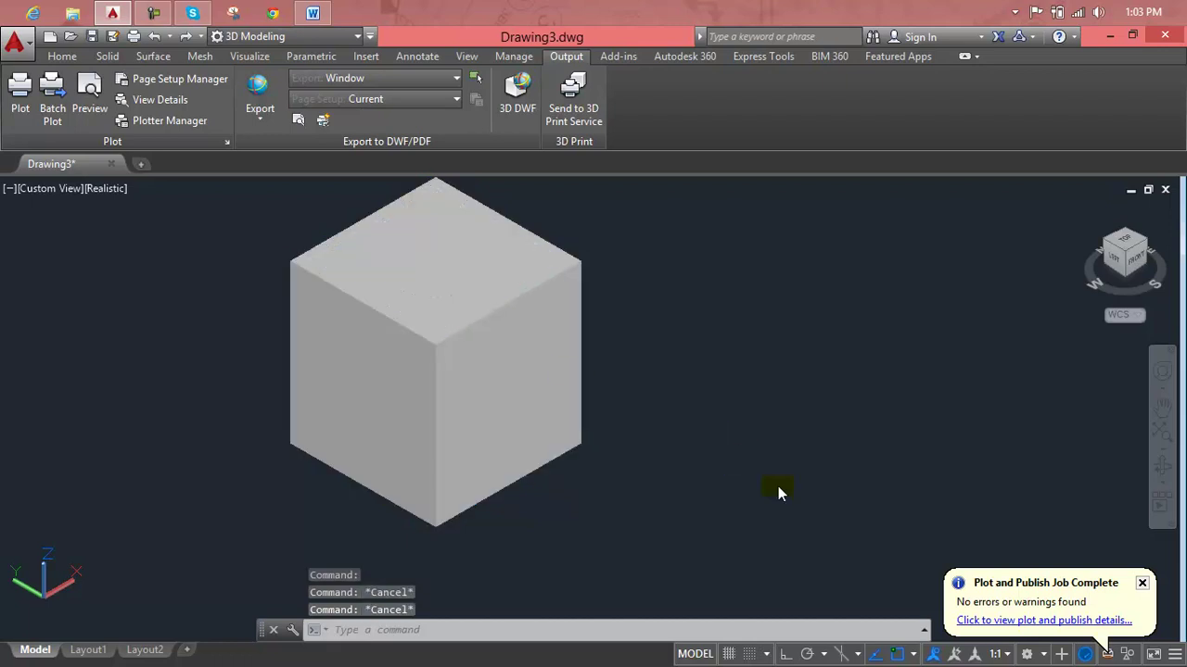
pyautogui.write('su')
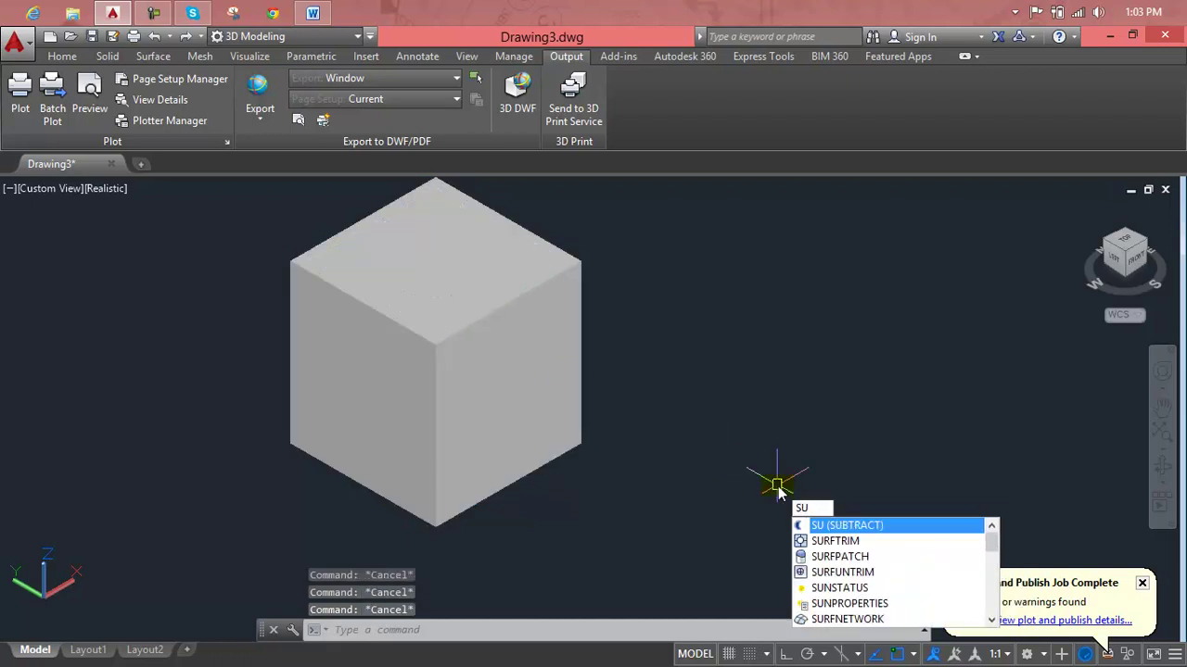
pyautogui.press('Return')
pyautogui.click(548, 453)
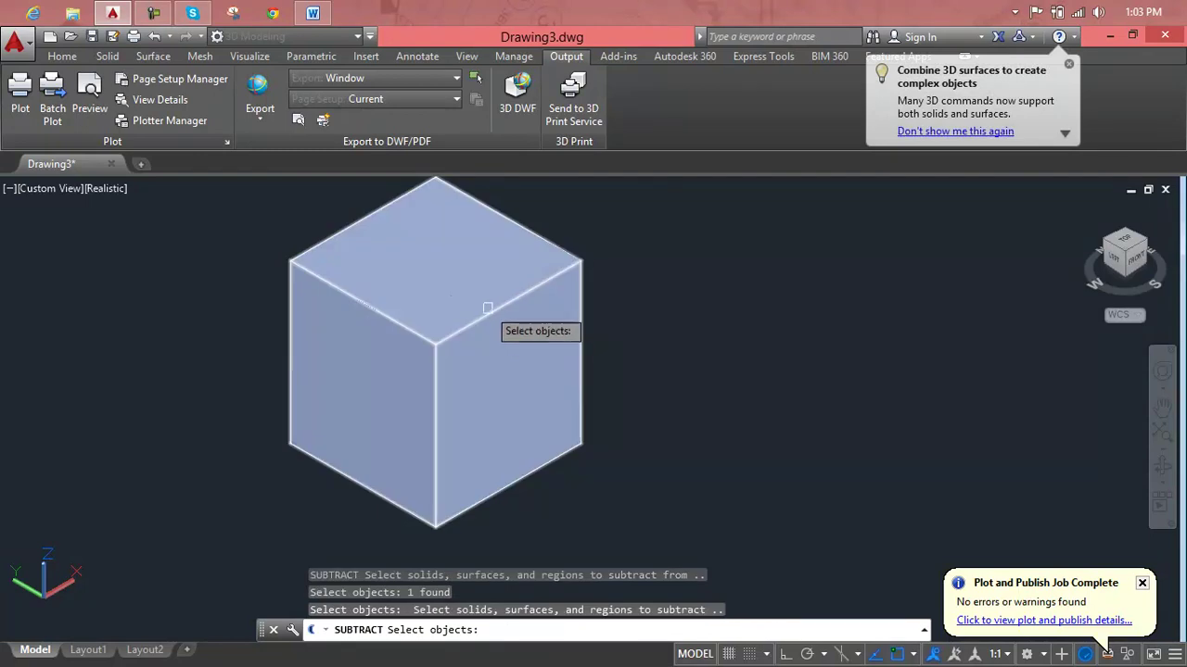
pyautogui.click(480, 296)
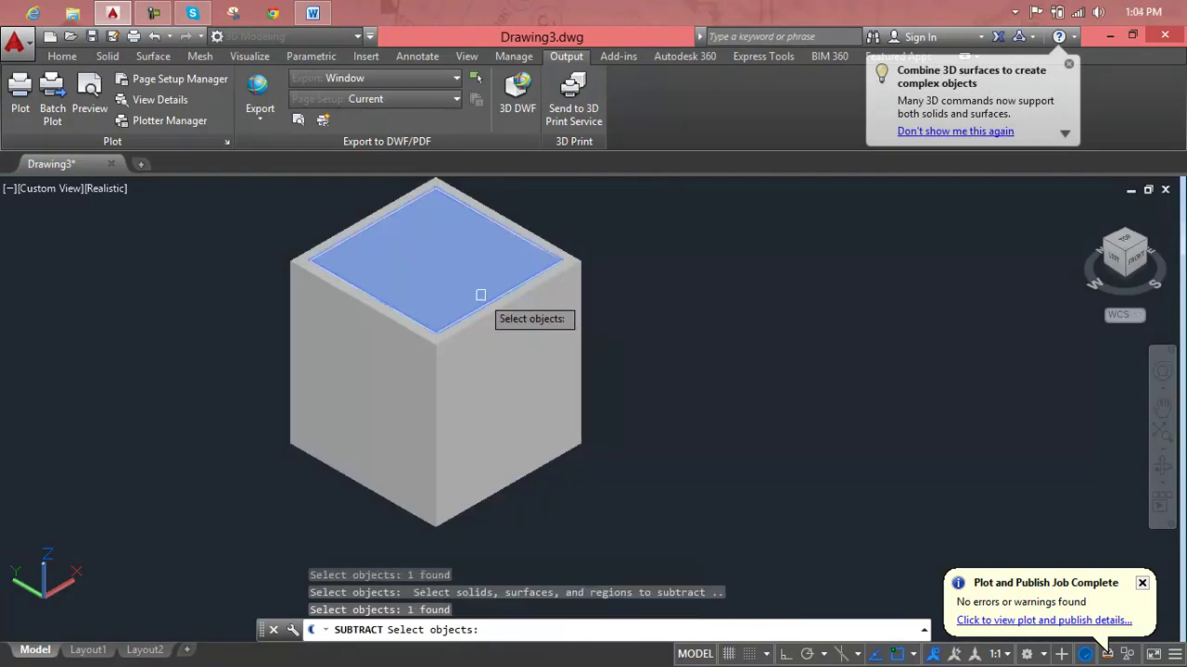
pyautogui.press('Return')
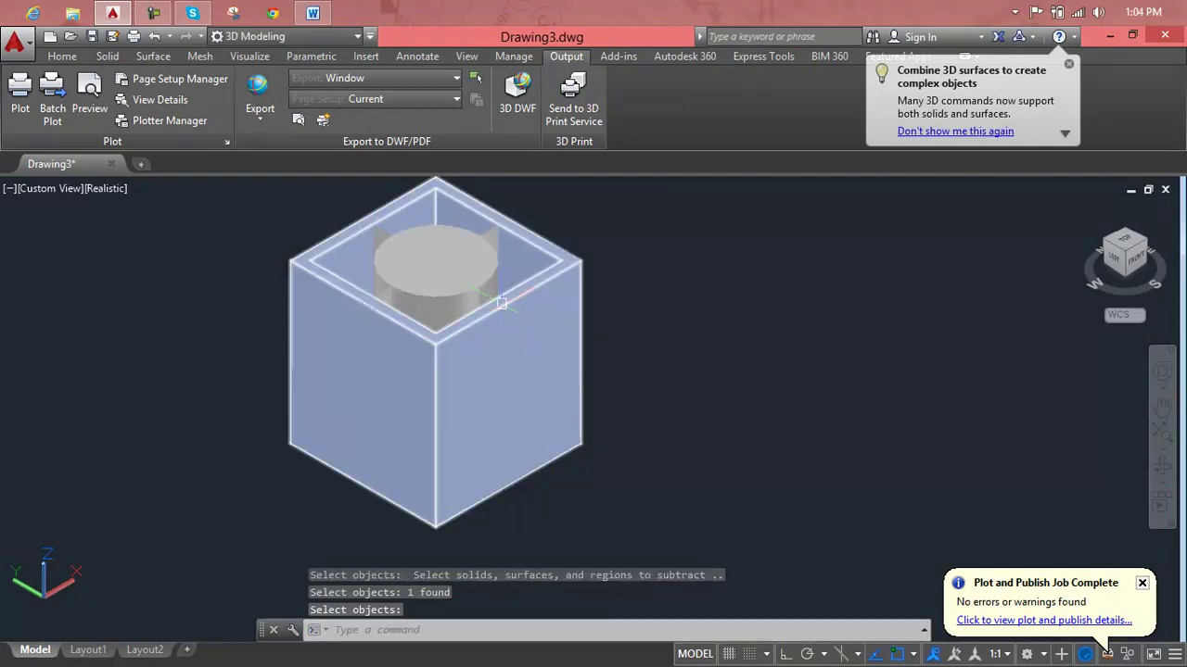
pyautogui.press('Escape')
pyautogui.press('Escape')
pyautogui.keyDown('shift'); pyautogui.moveTo(646, 324); pyautogui.dragTo(595, 414, button='middle'); pyautogui.keyUp('shift')
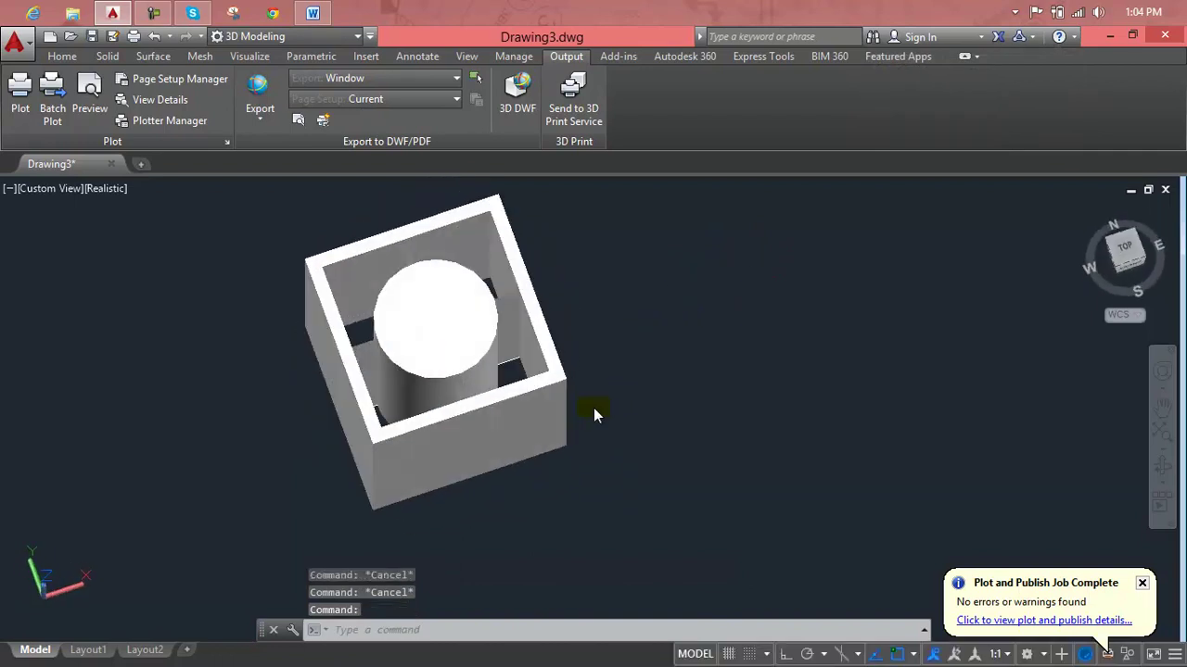
pyautogui.moveTo(594, 415); pyautogui.dragTo(623, 433, button='middle')
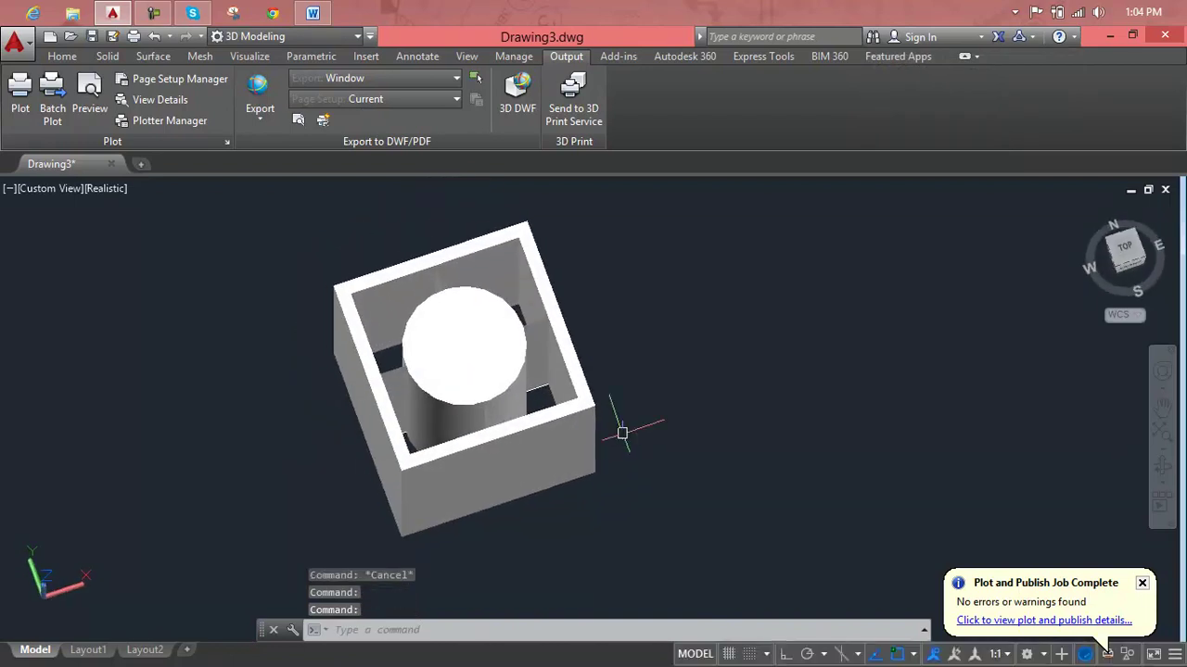
pyautogui.click(297, 120)
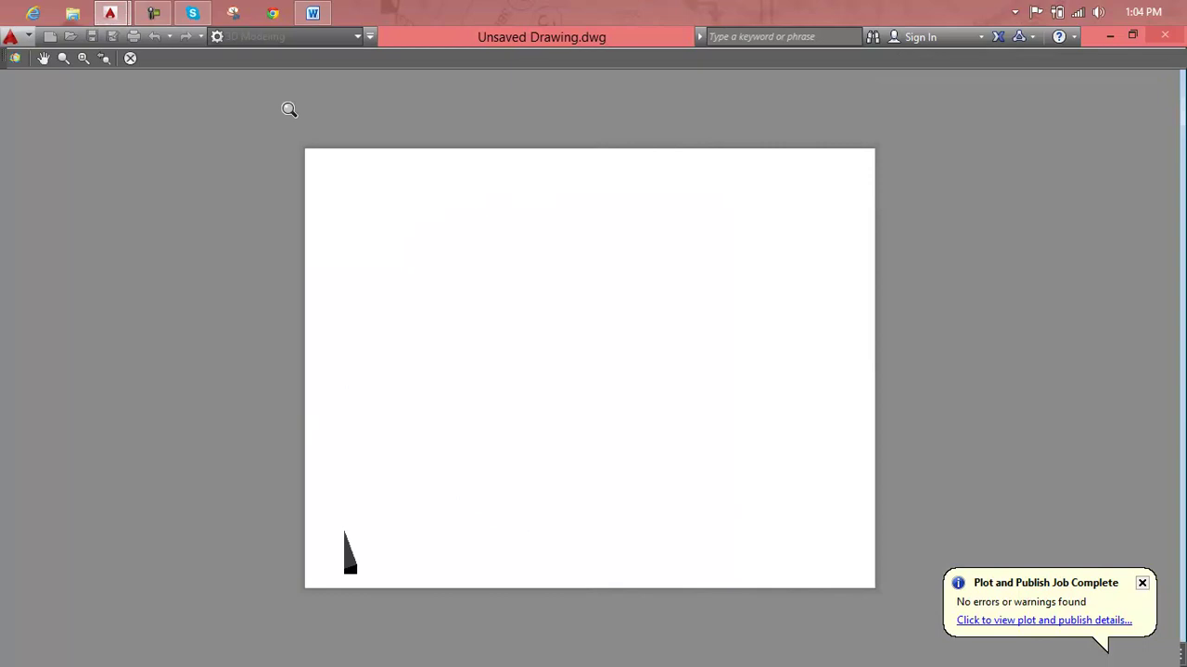
pyautogui.press('Escape')
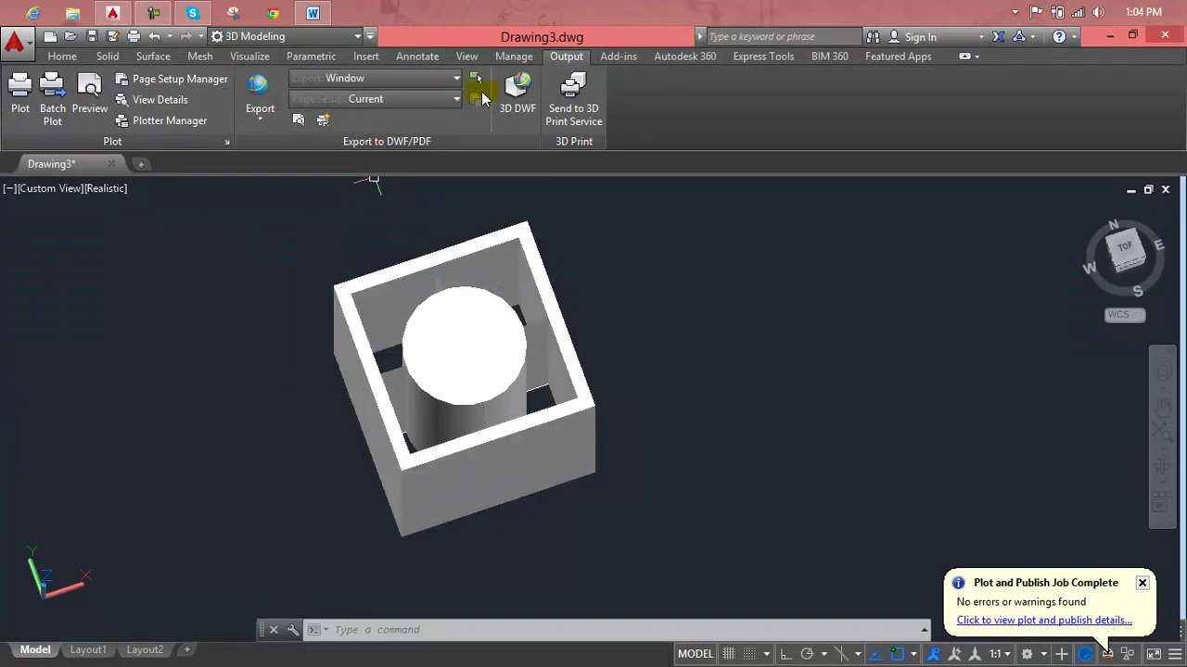
# Set a window export area enclosing the hollow box and cylinder, then check and close the preview.
pyautogui.click(474, 79)
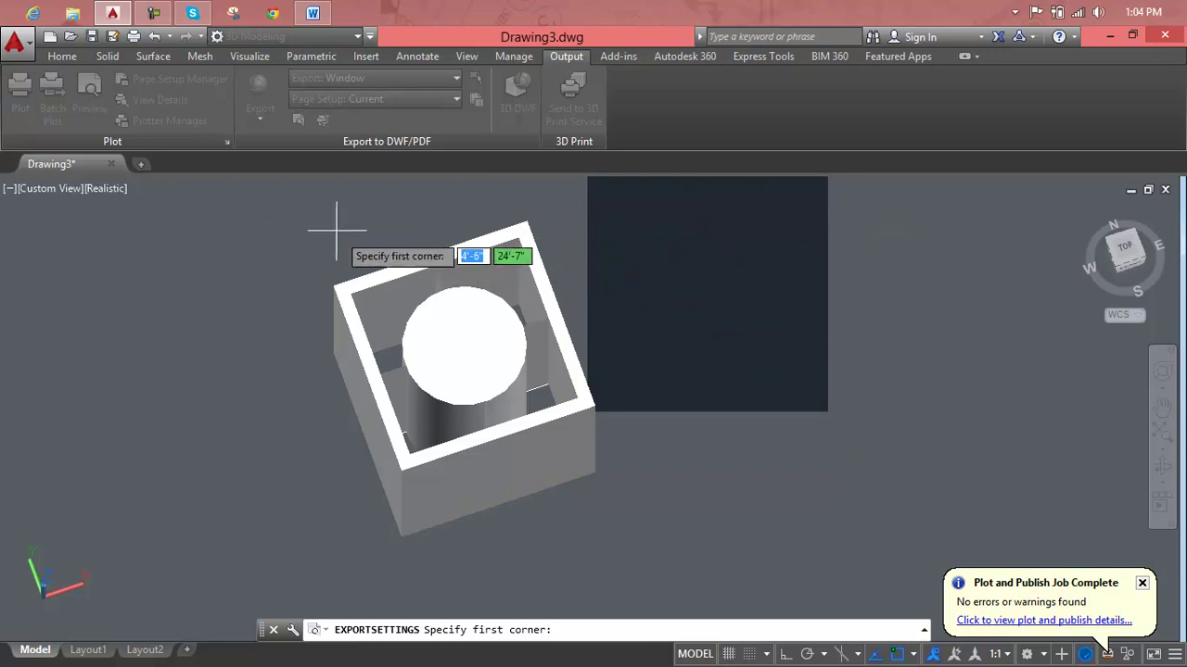
pyautogui.click(293, 200)
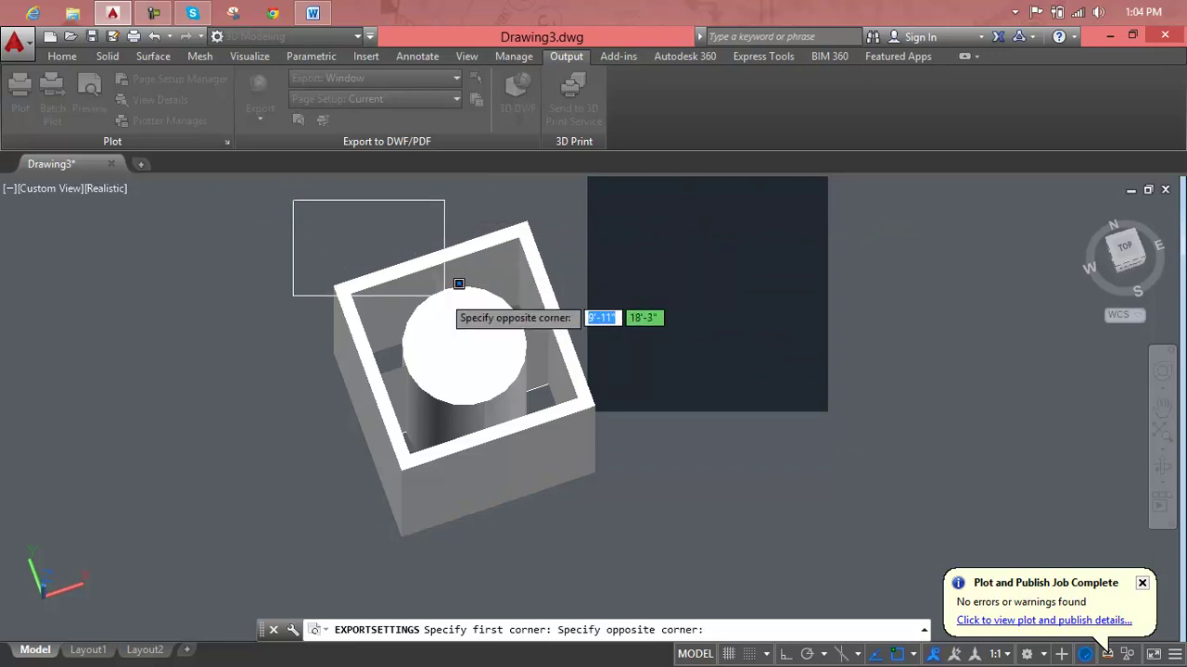
pyautogui.click(624, 551)
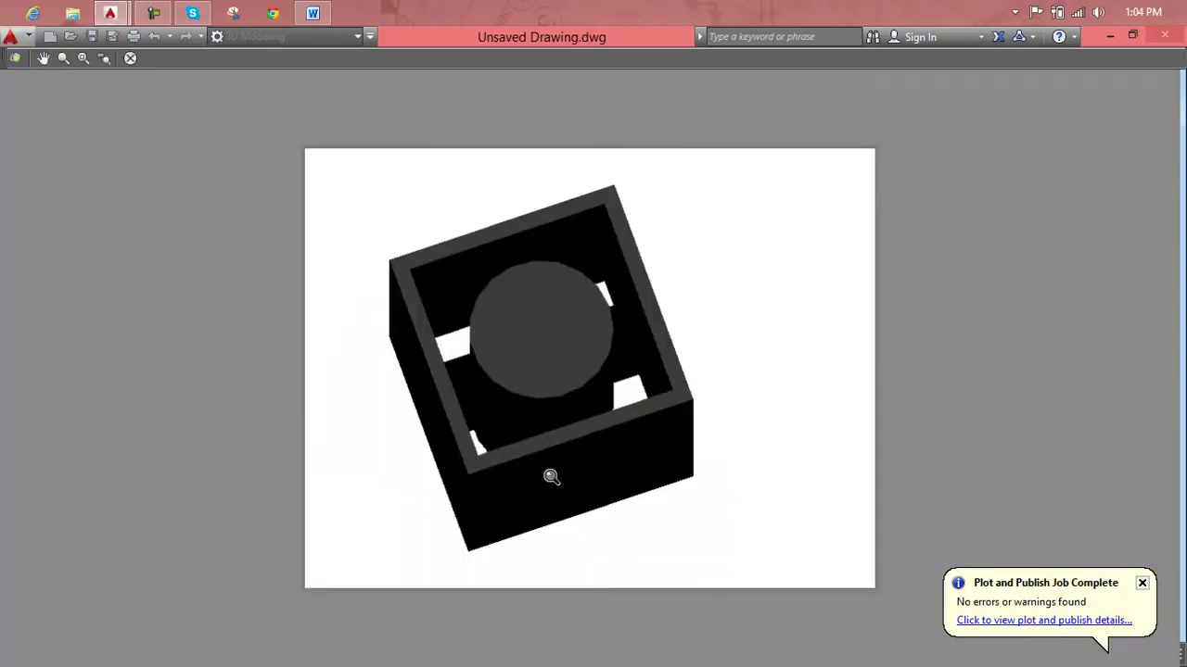
pyautogui.click(131, 59)
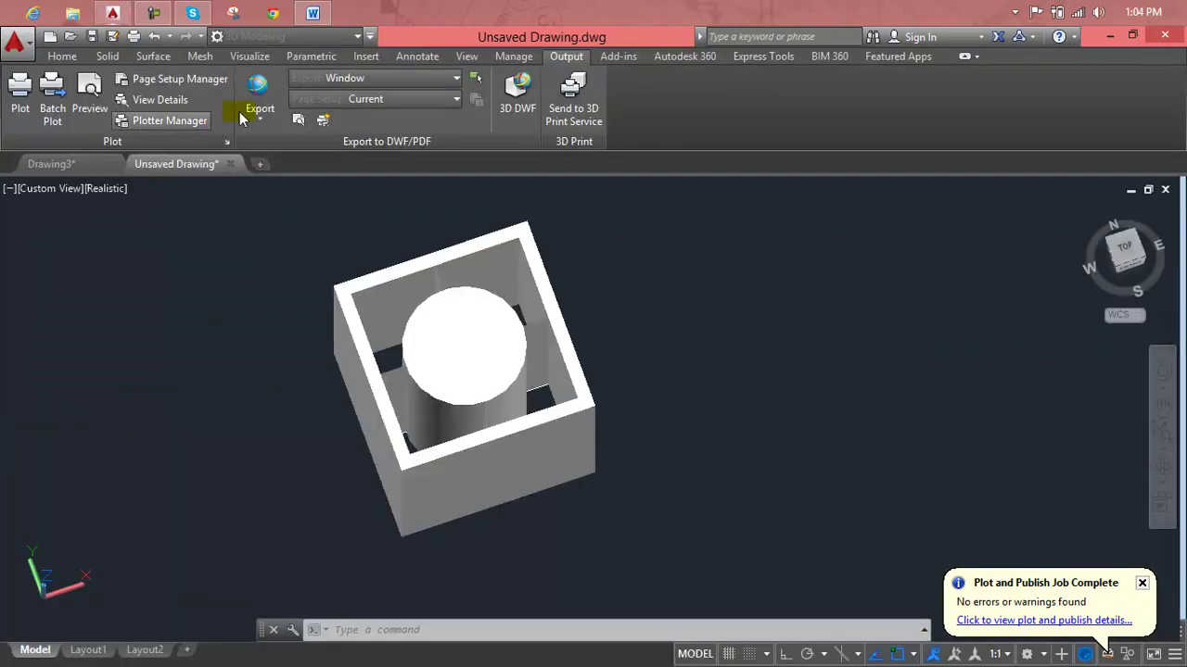
# Export the windowed view as a PDF named 'pdf' on the Desktop.
pyautogui.click(255, 116)
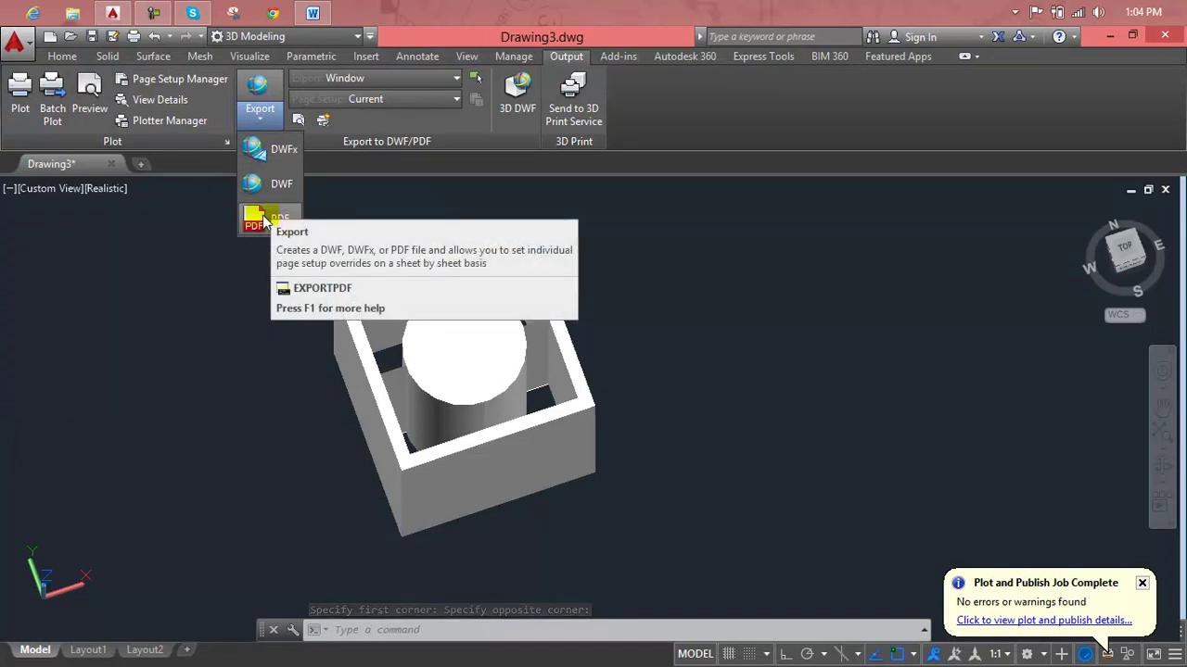
pyautogui.click(264, 221)
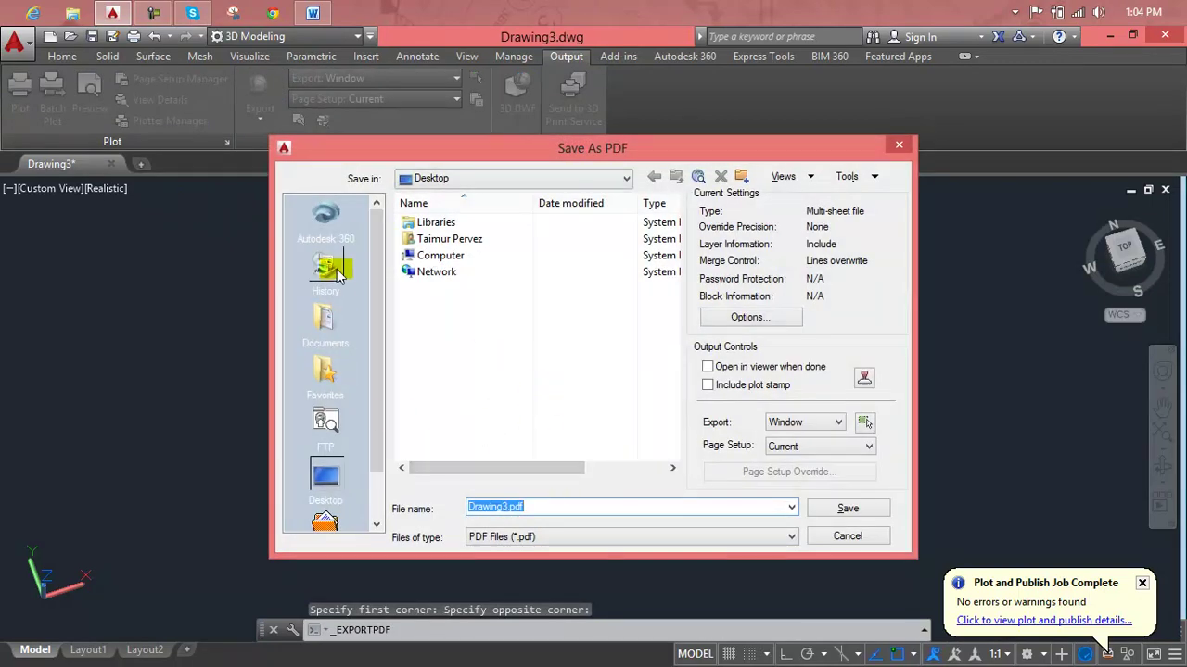
pyautogui.click(326, 475)
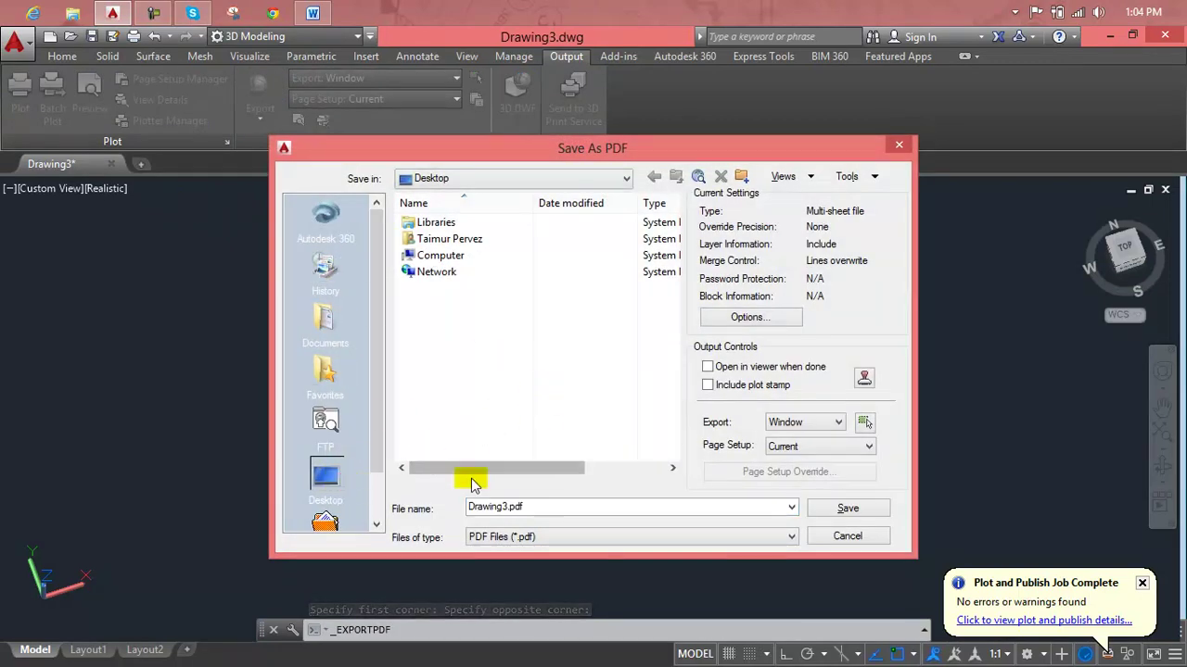
pyautogui.click(587, 505)
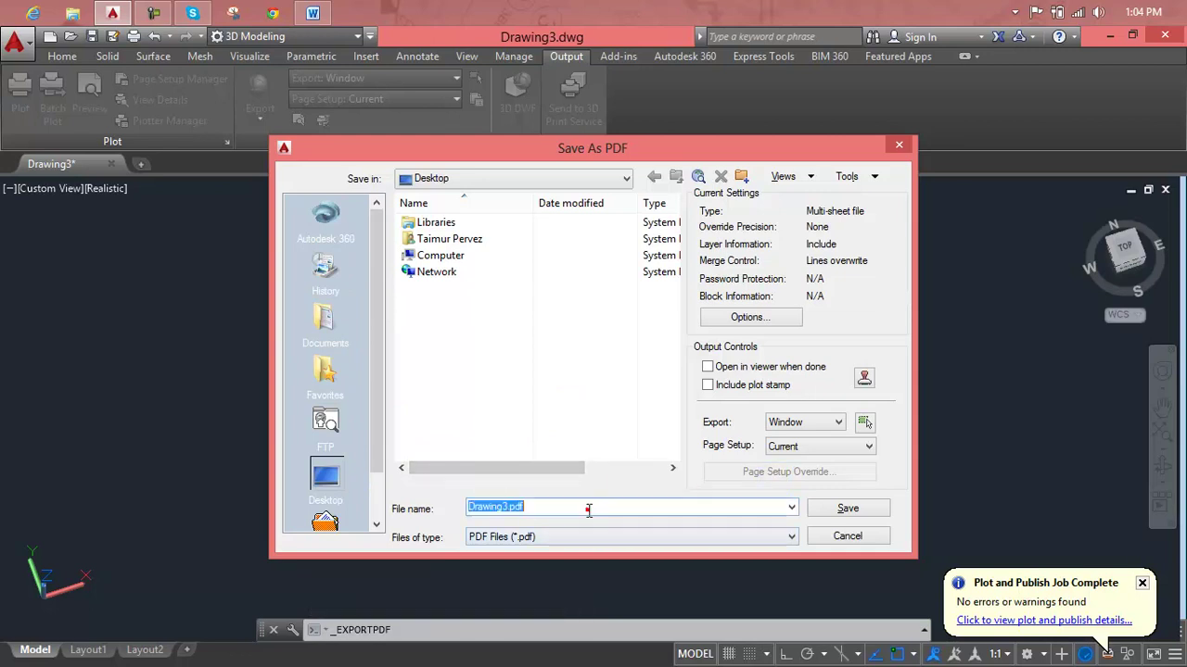
pyautogui.write('p')
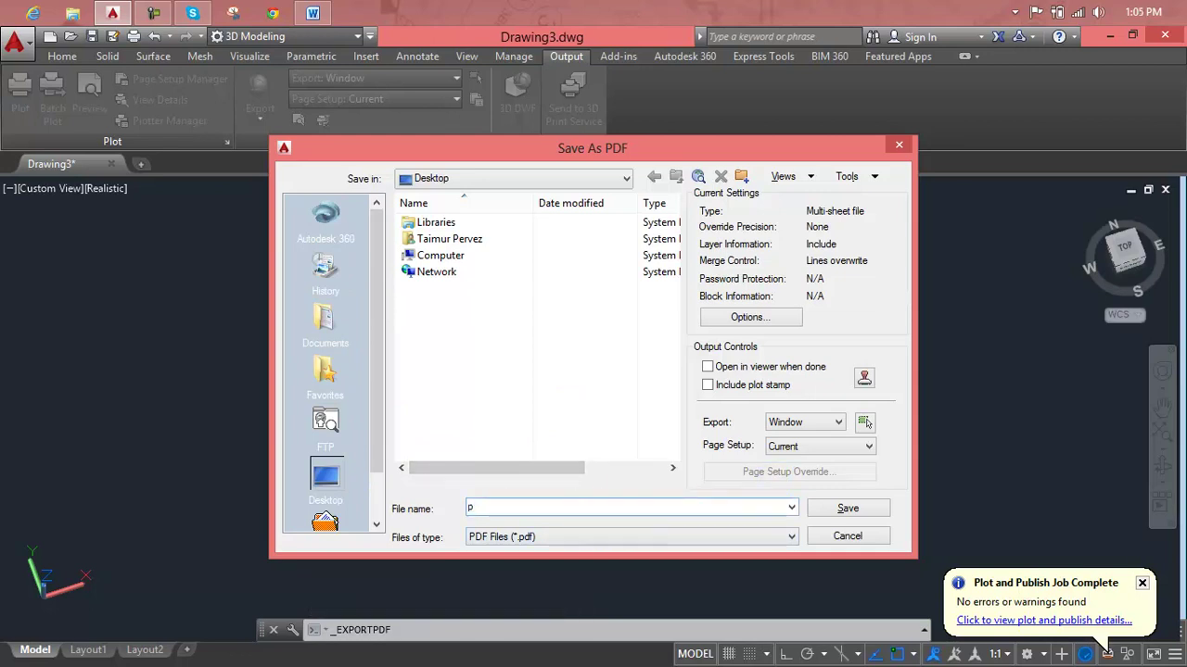
pyautogui.click(875, 508)
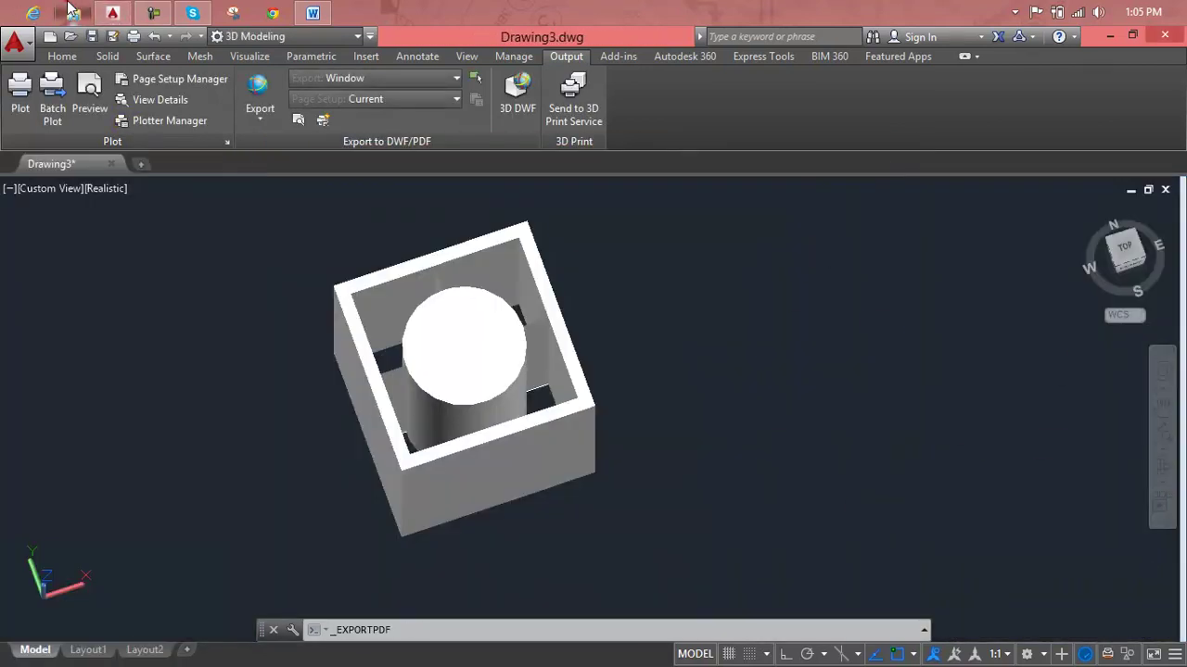
pyautogui.click(74, 11)
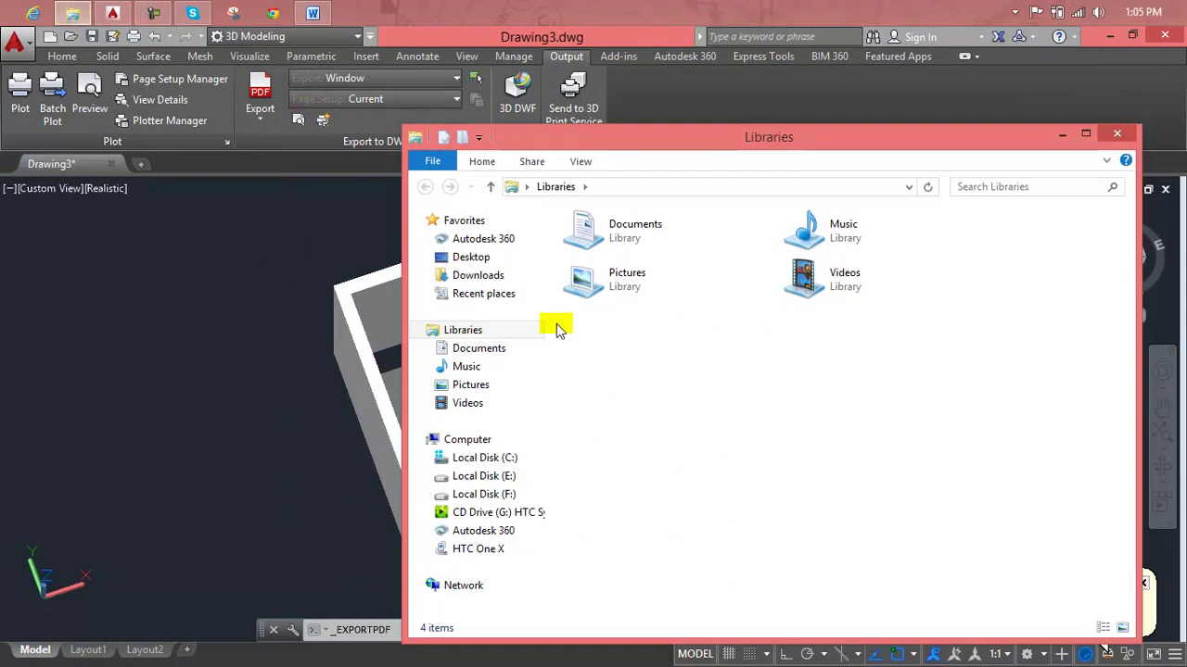
pyautogui.moveTo(482, 330)
pyautogui.click(468, 239)
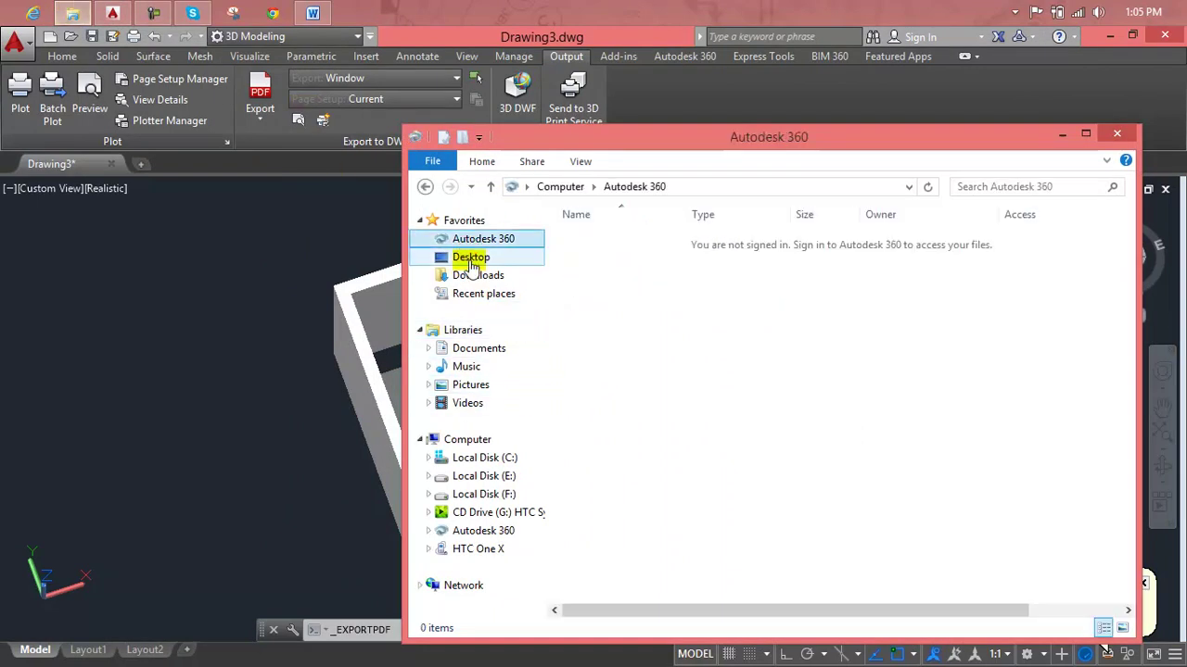
pyautogui.click(477, 257)
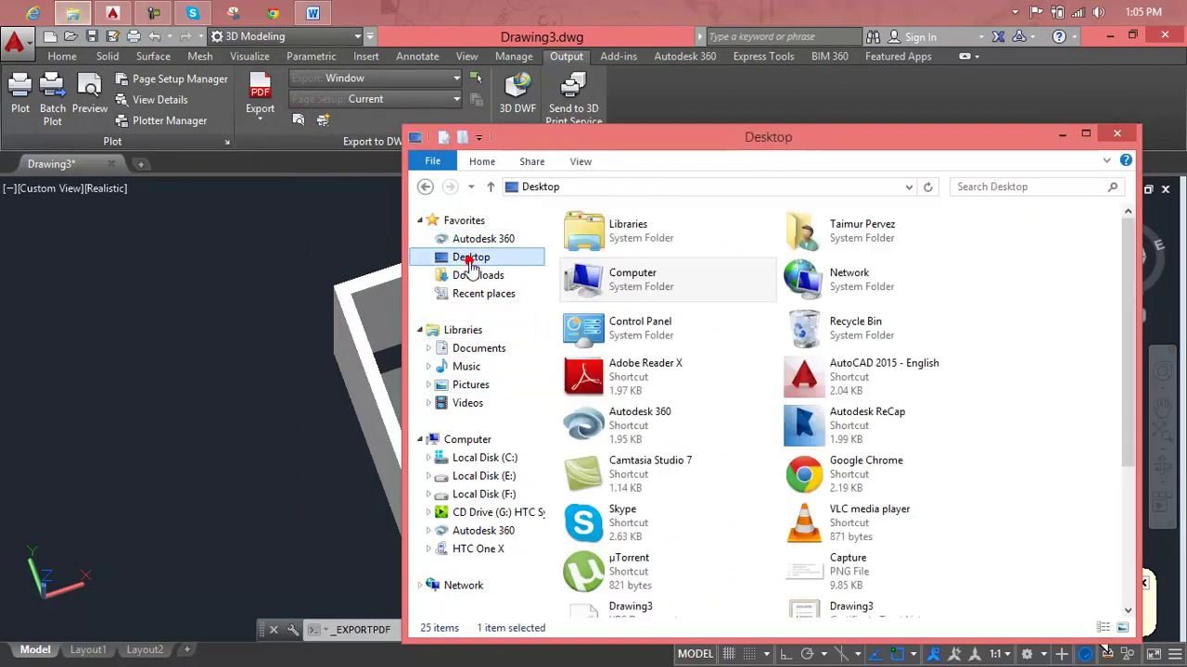
pyautogui.click(839, 574)
pyautogui.scroll(-3, 839, 574)
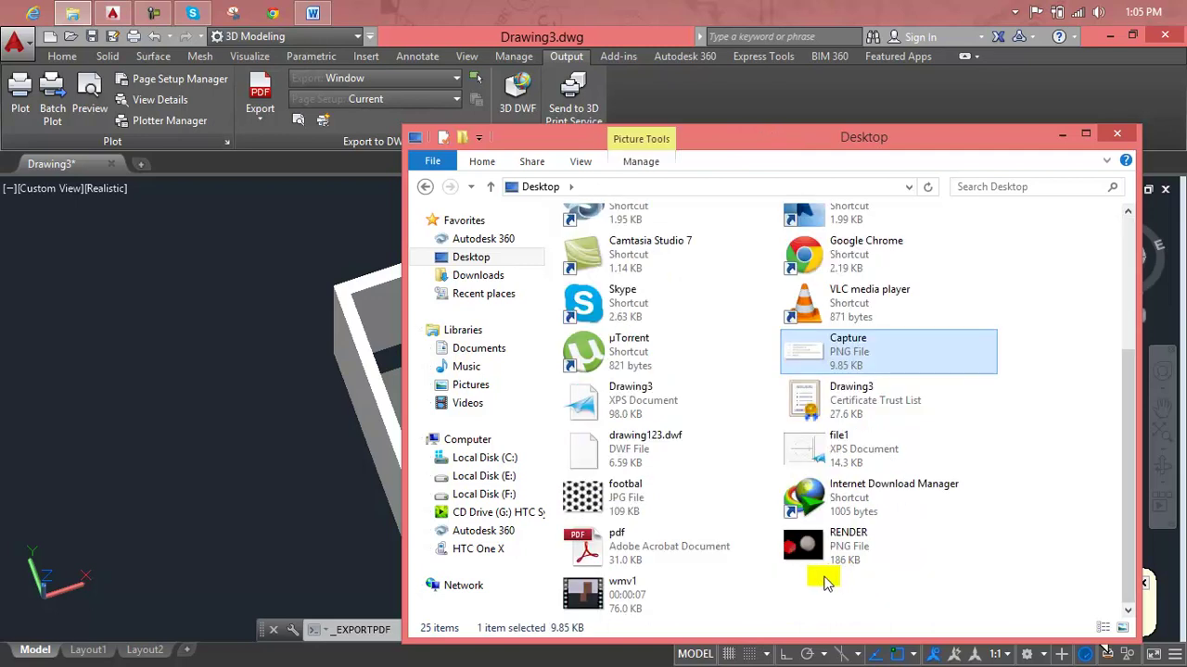
pyautogui.click(742, 553)
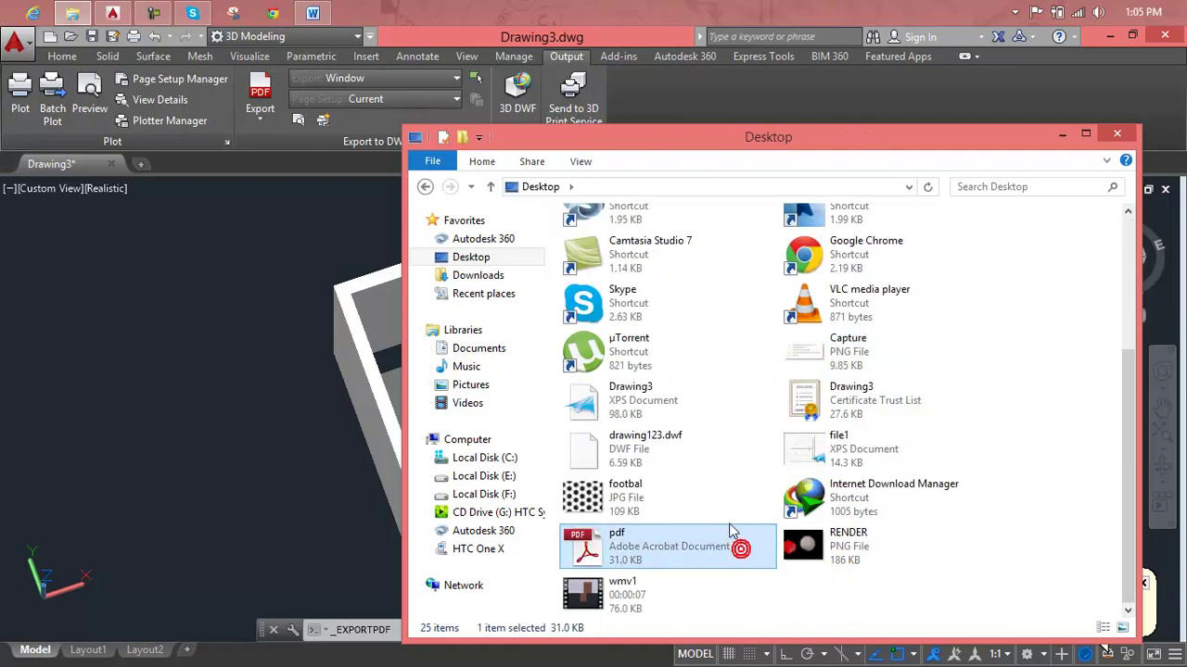
pyautogui.doubleClick(649, 553)
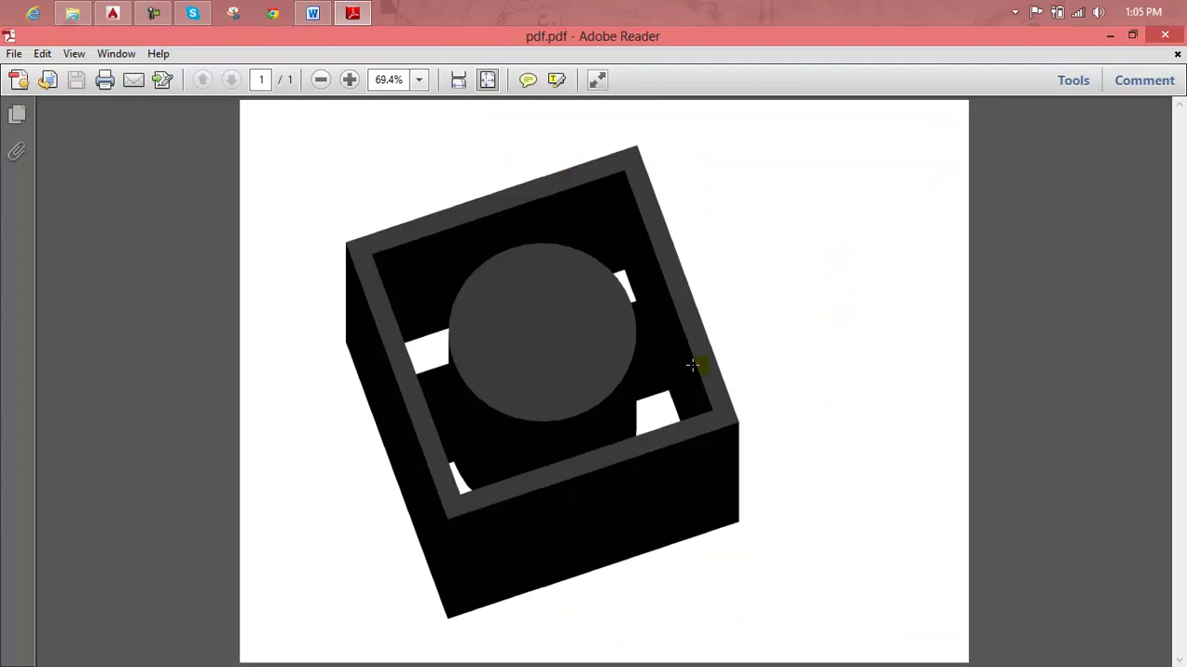
pyautogui.click(1163, 35)
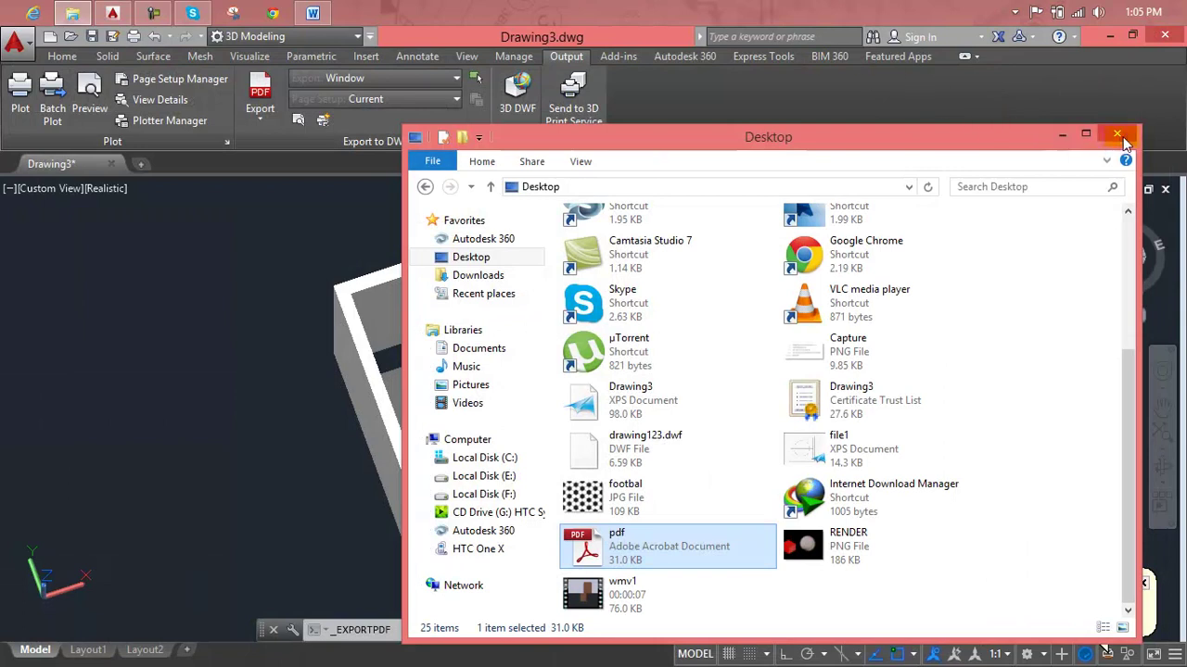
pyautogui.click(1117, 134)
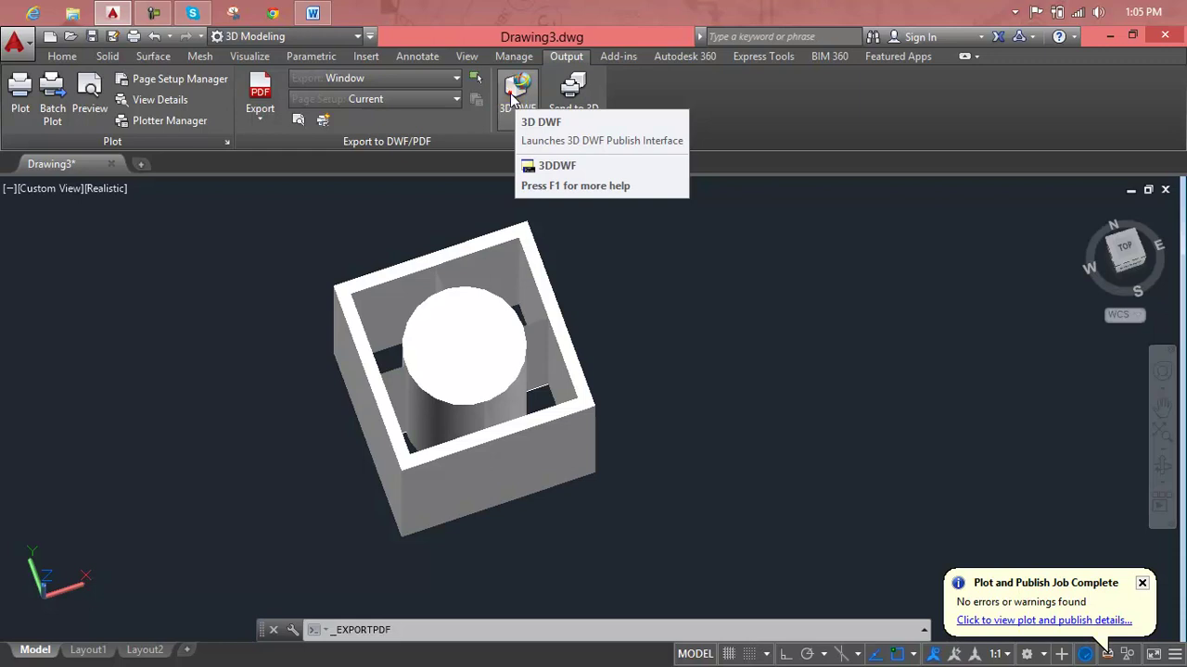
# Publish the model as a 3D DWF, Drawing3.dwfx, overwriting the existing Desktop file and opening it for viewing.
pyautogui.click(511, 97)
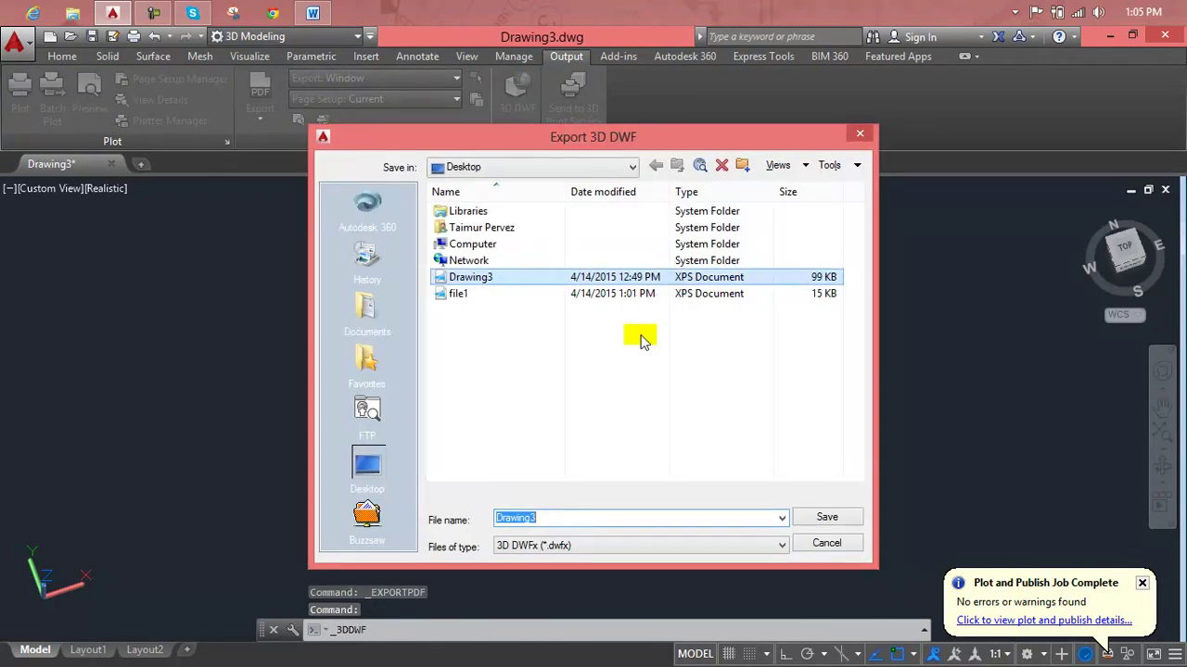
pyautogui.click(822, 526)
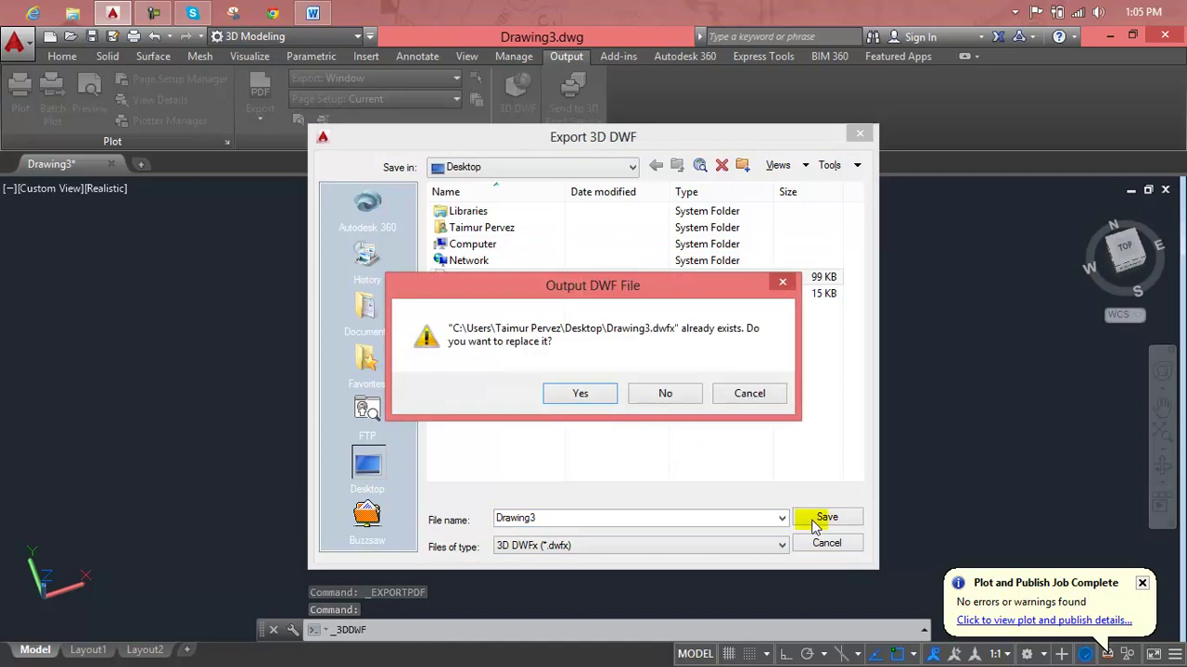
pyautogui.click(564, 394)
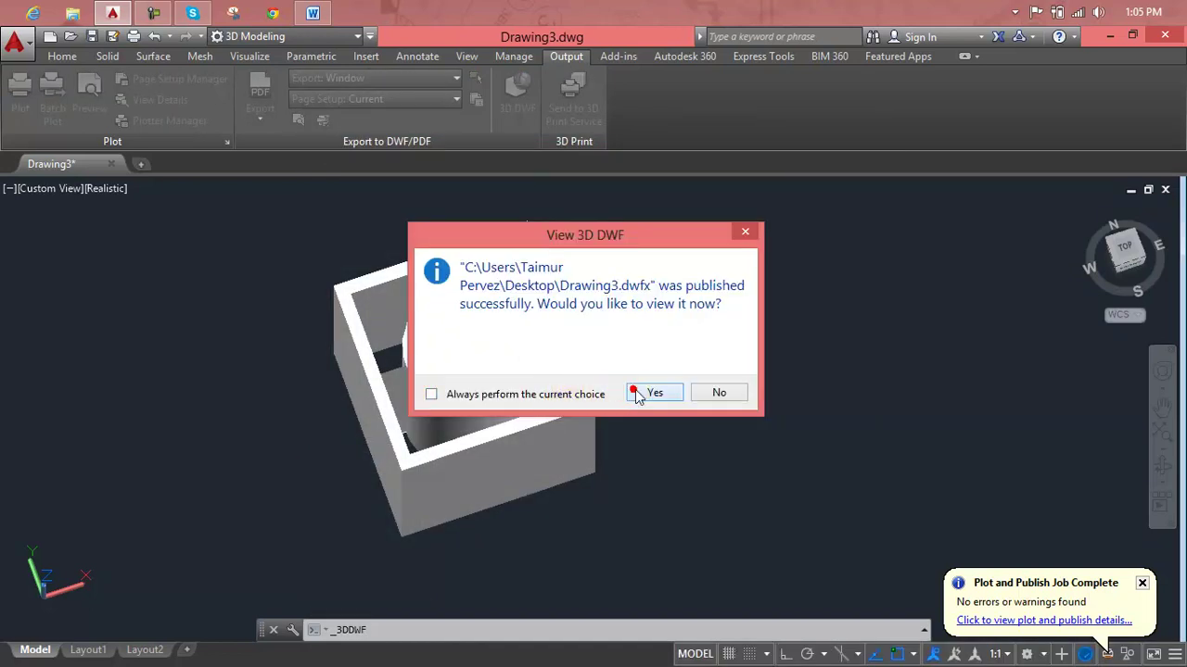
pyautogui.click(636, 394)
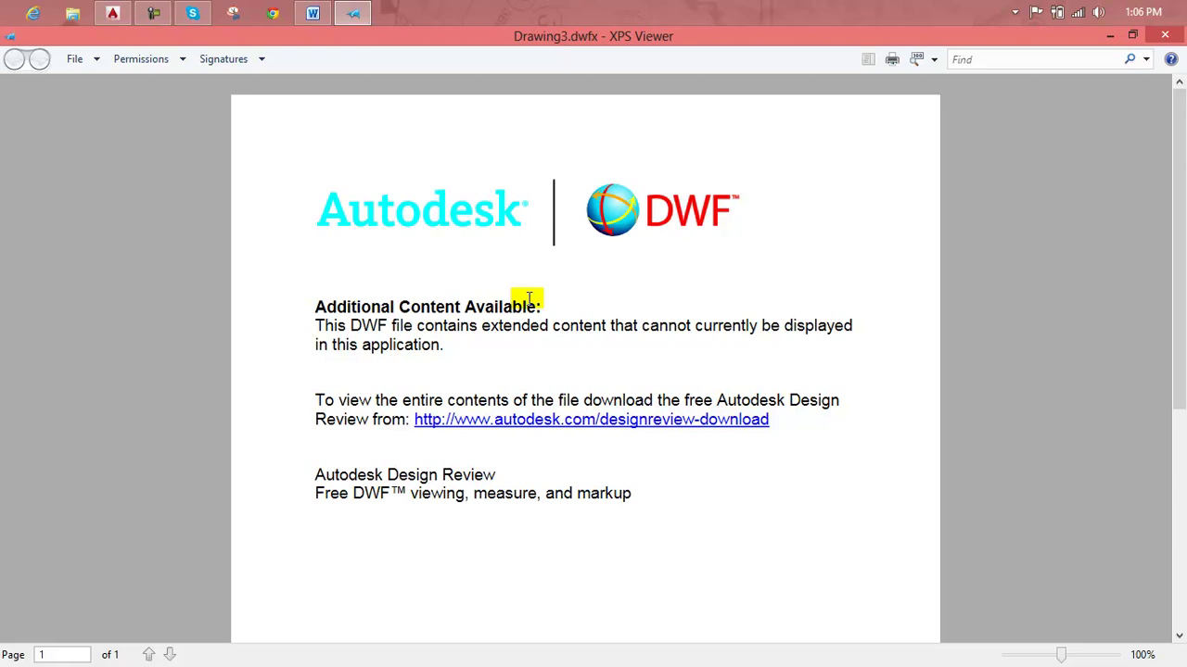
# Select the Autodesk Design Review notice text in XPS Viewer, then close the viewer.
pyautogui.moveTo(666, 507)
pyautogui.mouseDown()
pyautogui.moveTo(464, 473)
pyautogui.moveTo(207, 203)
pyautogui.mouseUp()
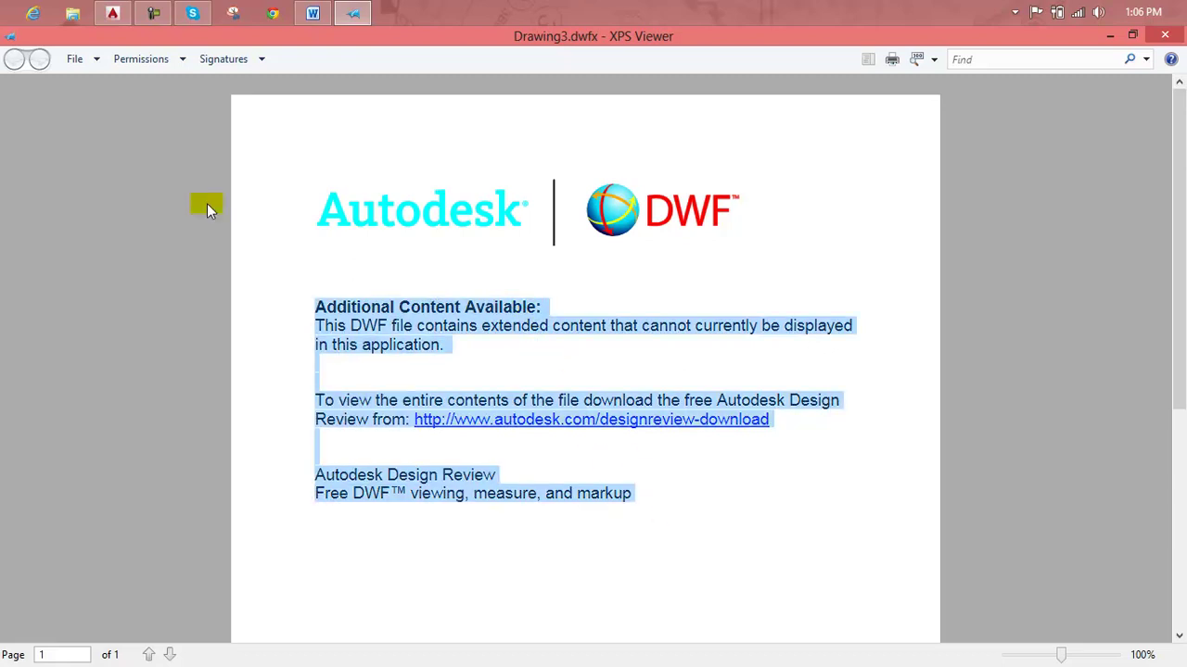
pyautogui.click(1168, 36)
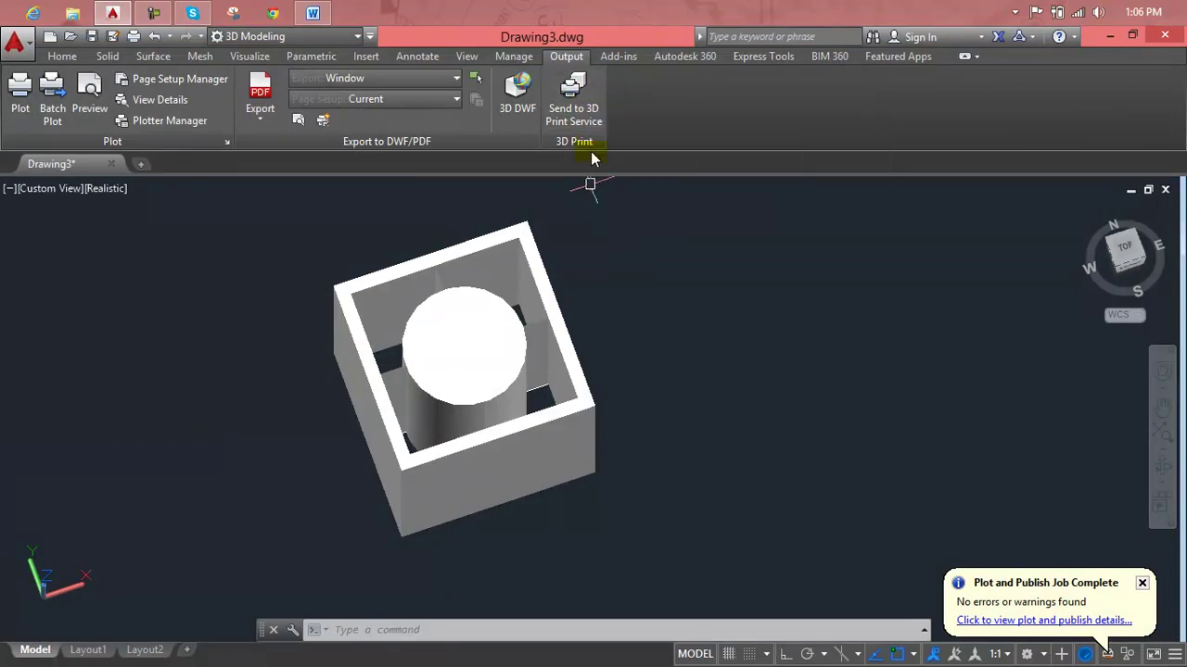
pyautogui.click(573, 97)
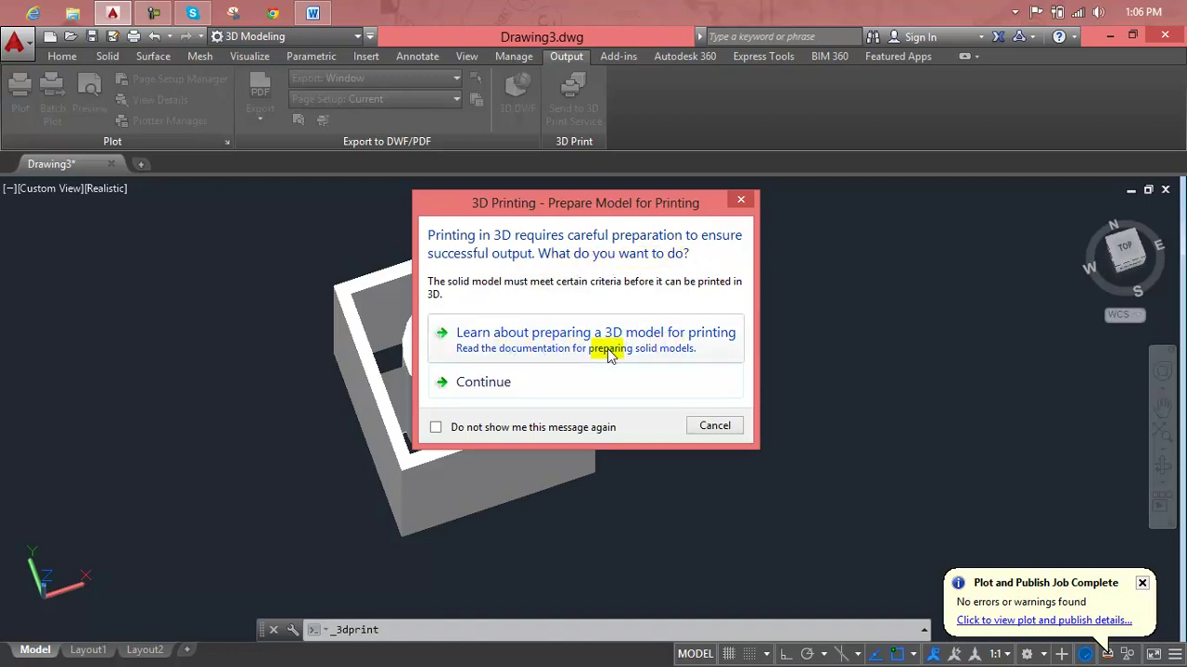
pyautogui.click(740, 199)
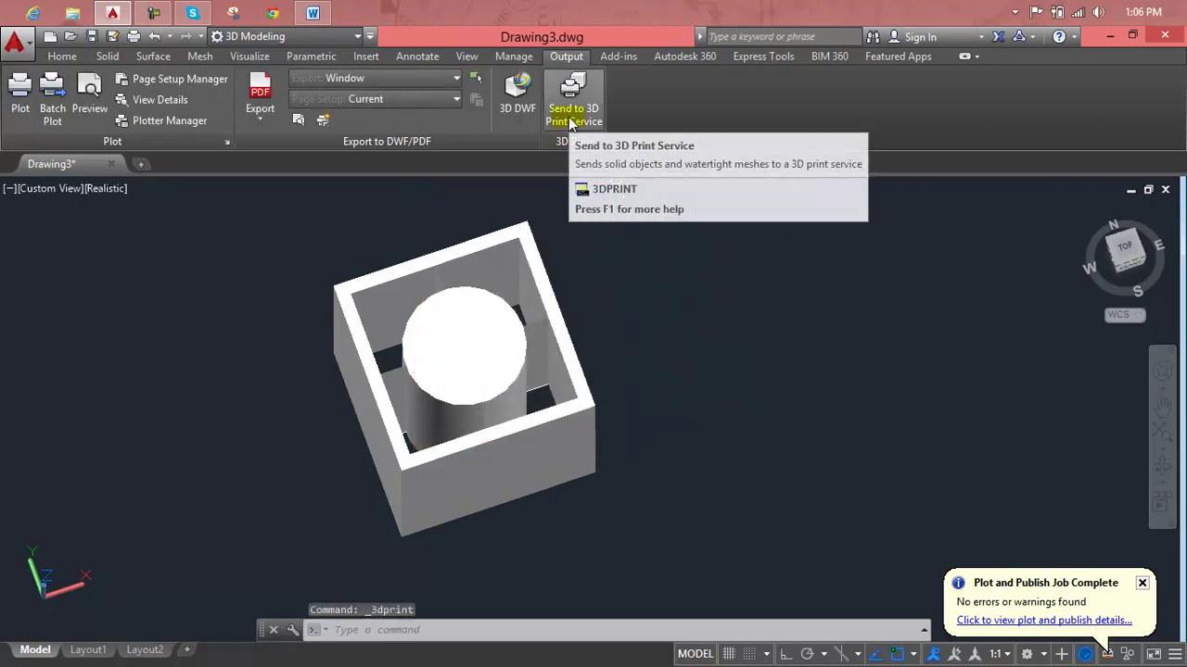